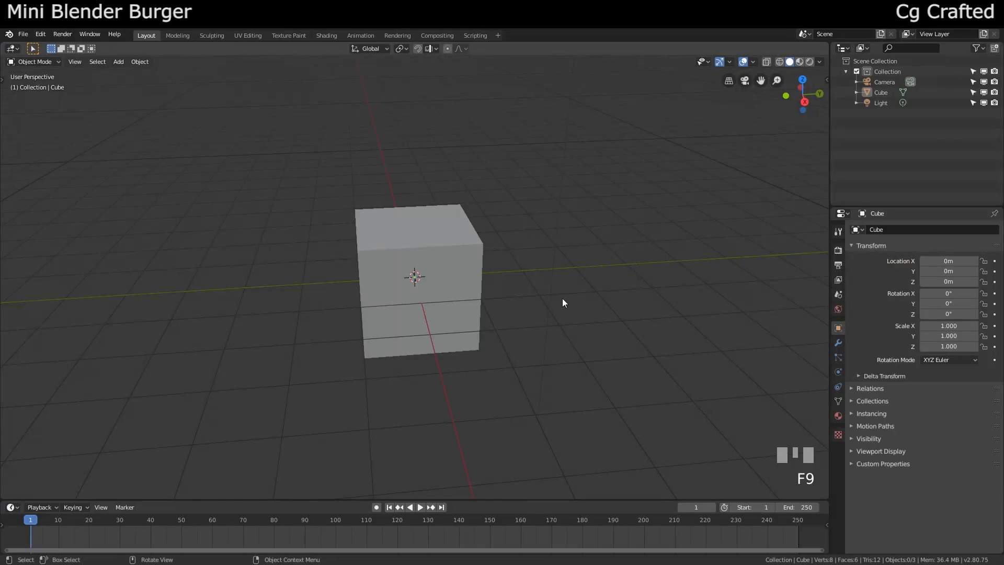
Delete all the default scene objects and add a mesh plane at the origin
key(x)
click(566, 312)
key(shift+a)
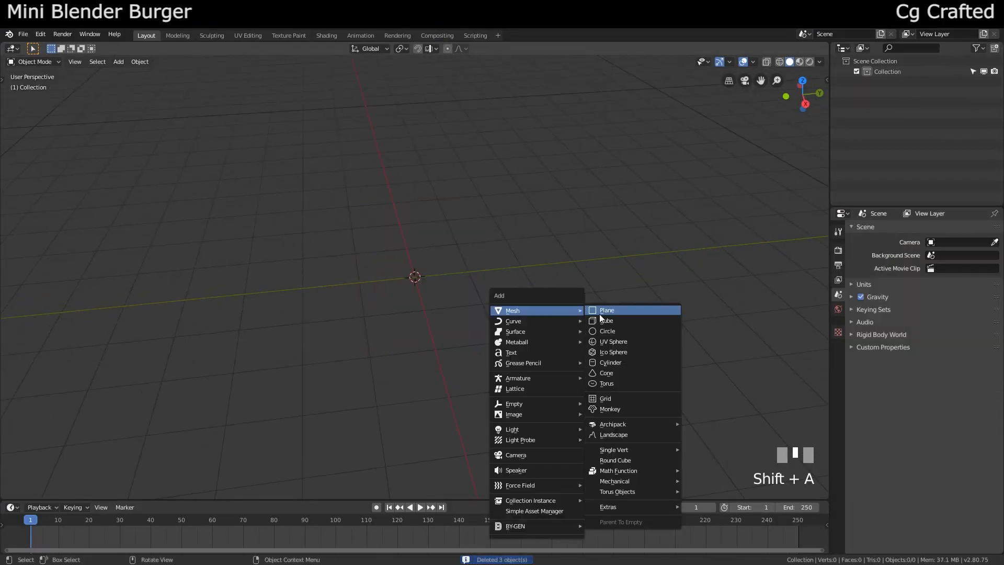
click(599, 313)
In top view, cut the plane's mesh through its centre horizontally, vertically and along both diagonals
key(KP_7)
scroll(599, 313, up, 6)
key(Tab)
key(ctrl+r)
double_click(592, 245)
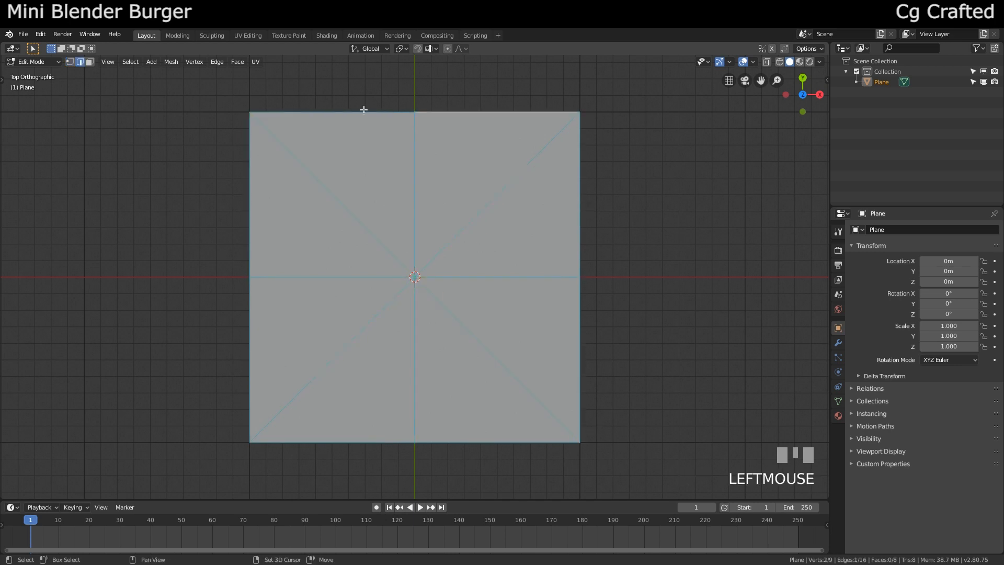
Select all the outer boundary edges of the plane and subdivide them once
ctrl+click(576, 346)
ctrl+click(571, 198)
right_click(571, 198)
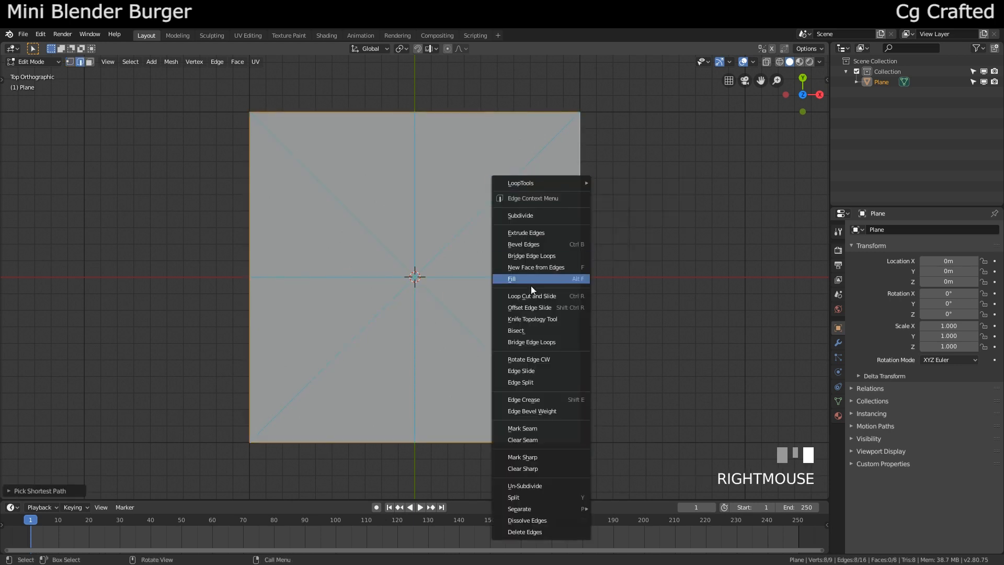
right_click(586, 169)
click(582, 186)
Connect the new boundary vertices to the centre and scale these eight vertices inward to about 0.46, forming an eight-pointed star
key(1)
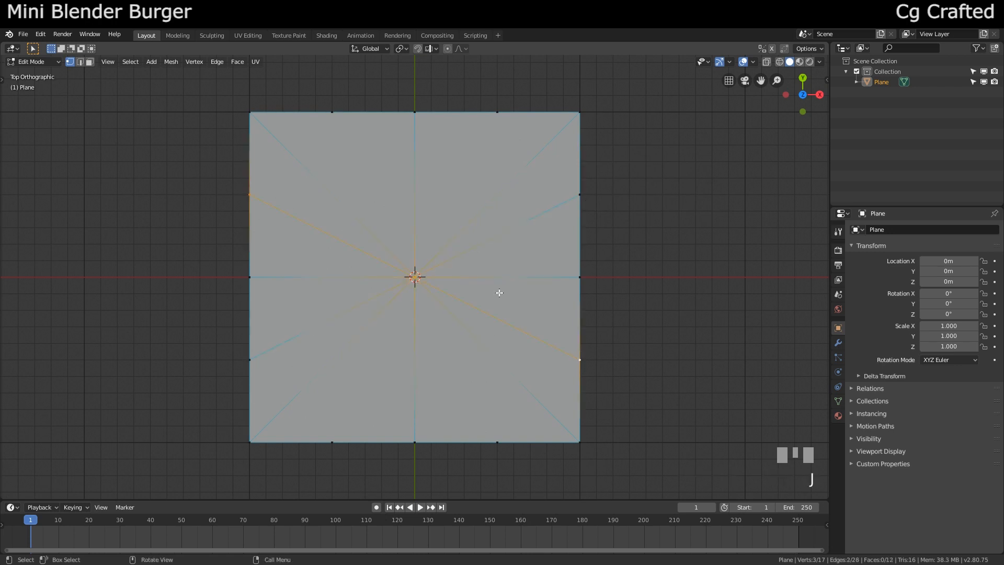
scroll(499, 293, down, 2)
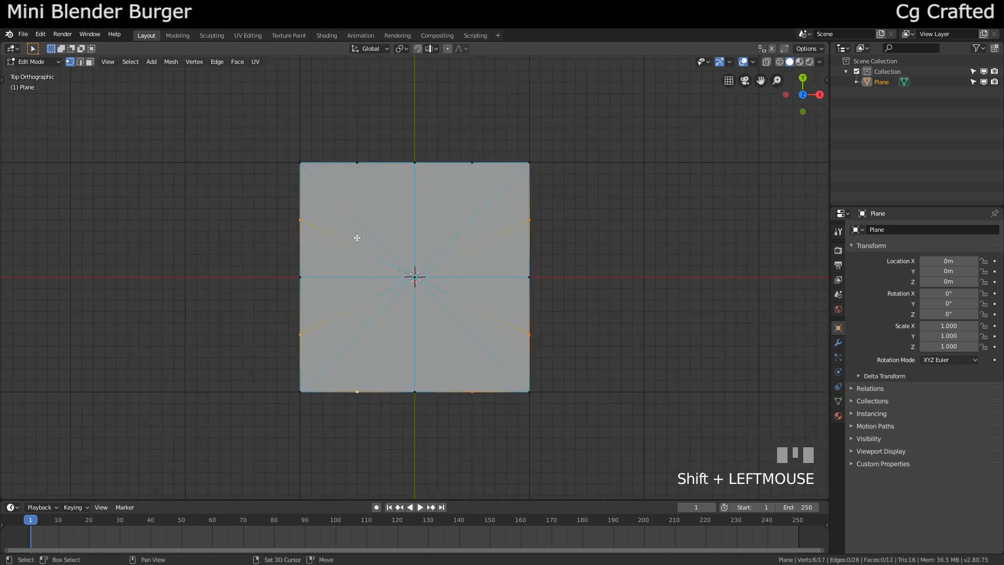
key(s)
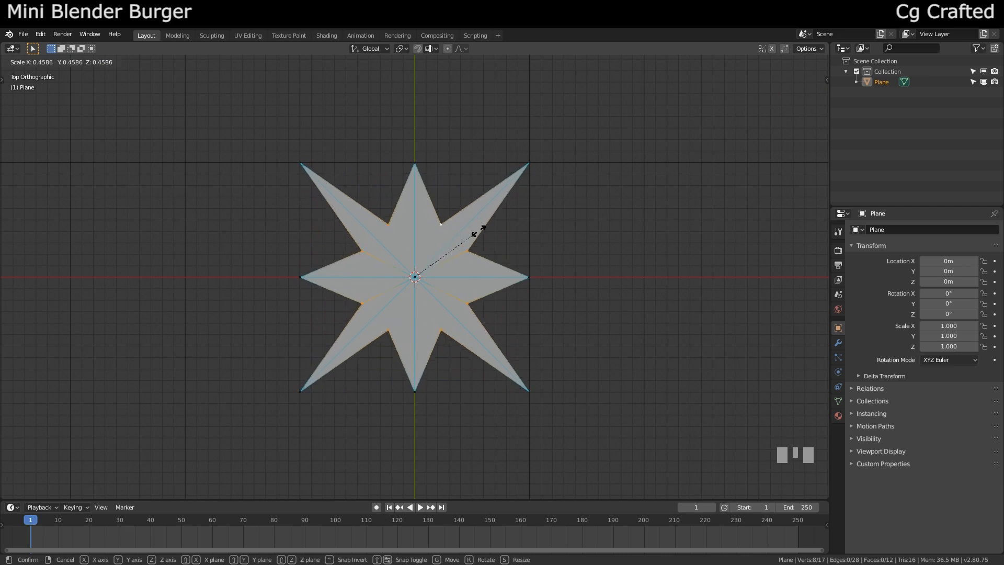
click(483, 228)
scroll(478, 243, down, 2)
key(Tab)
Add a Wireframe modifier to the star in object mode
middle_drag(477, 280, 490, 189)
scroll(491, 189, up, 2)
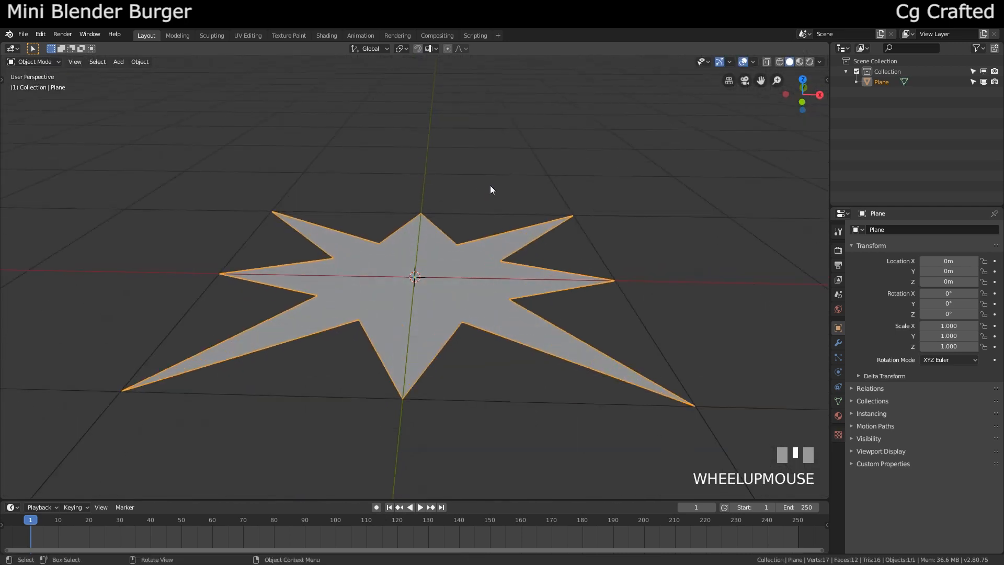
key(Tab)
middle_drag(587, 226, 575, 271)
key(Tab)
scroll(577, 271, down, 1)
click(838, 343)
click(871, 231)
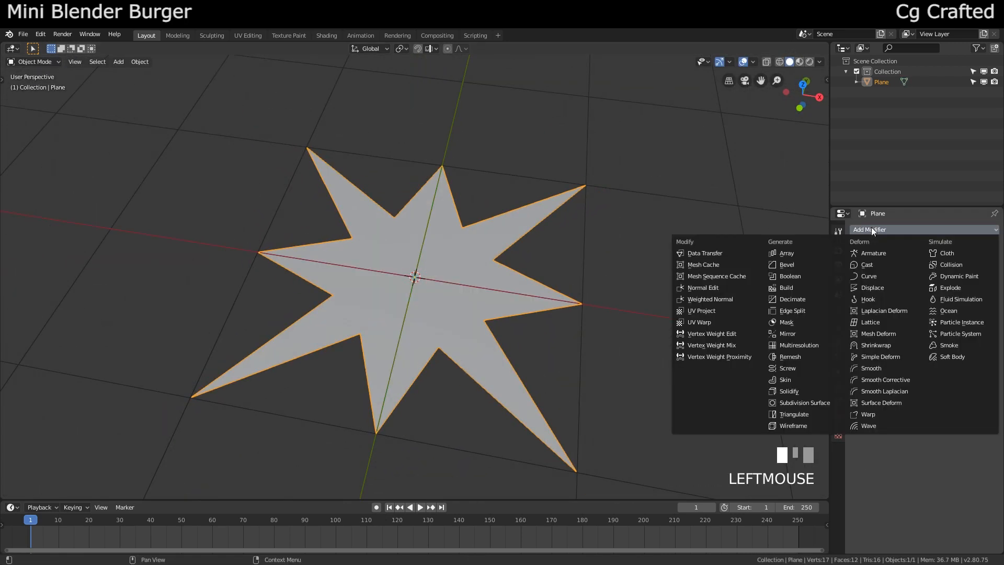
click(808, 424)
Create a new material for the wireframe star and set its surface shader to Emission
scroll(598, 332, up, 4)
middle_drag(599, 332, 515, 204)
scroll(544, 212, down, 3)
scroll(551, 224, down, 3)
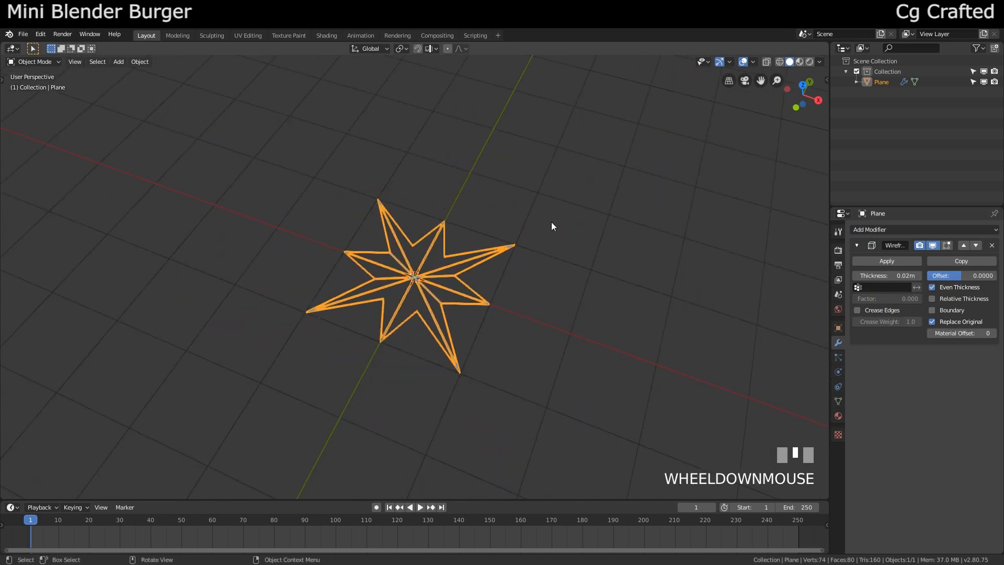
scroll(596, 155, up, 4)
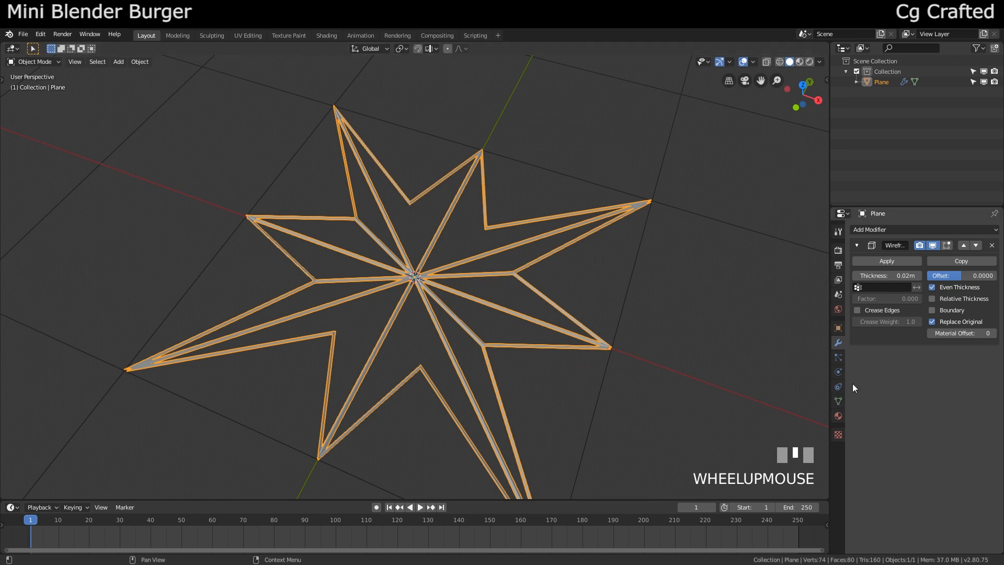
click(838, 417)
click(911, 276)
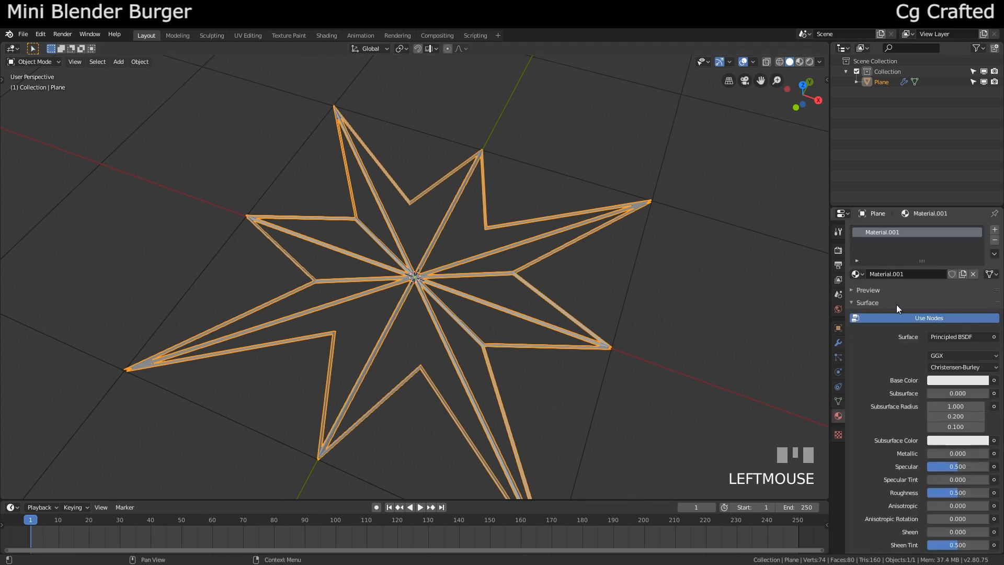
click(952, 380)
click(955, 337)
click(882, 131)
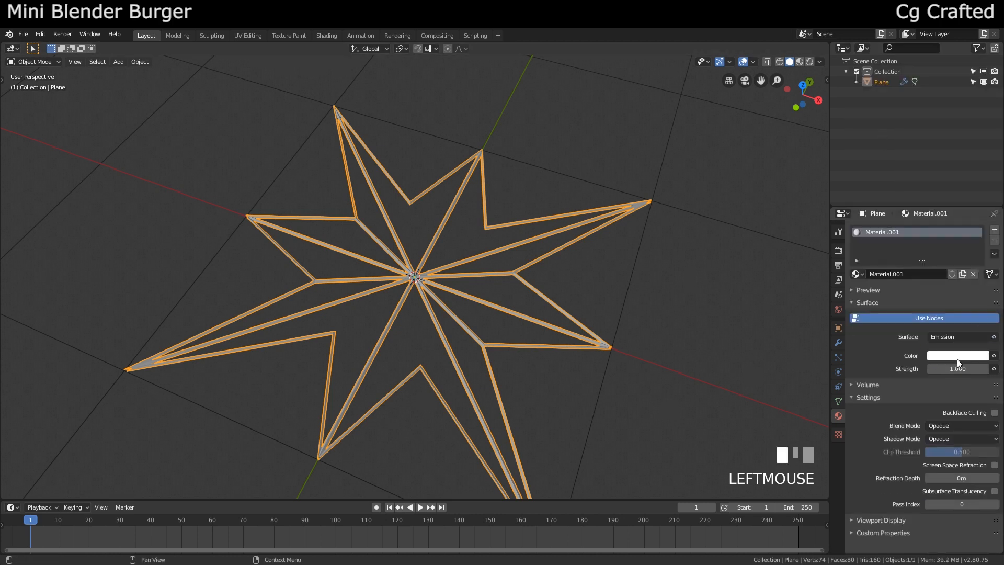
Set the emission colour to light blue with a strength of 40.8 and show the viewport in rendered shading
drag(943, 229, 948, 227)
drag(957, 368, 967, 368)
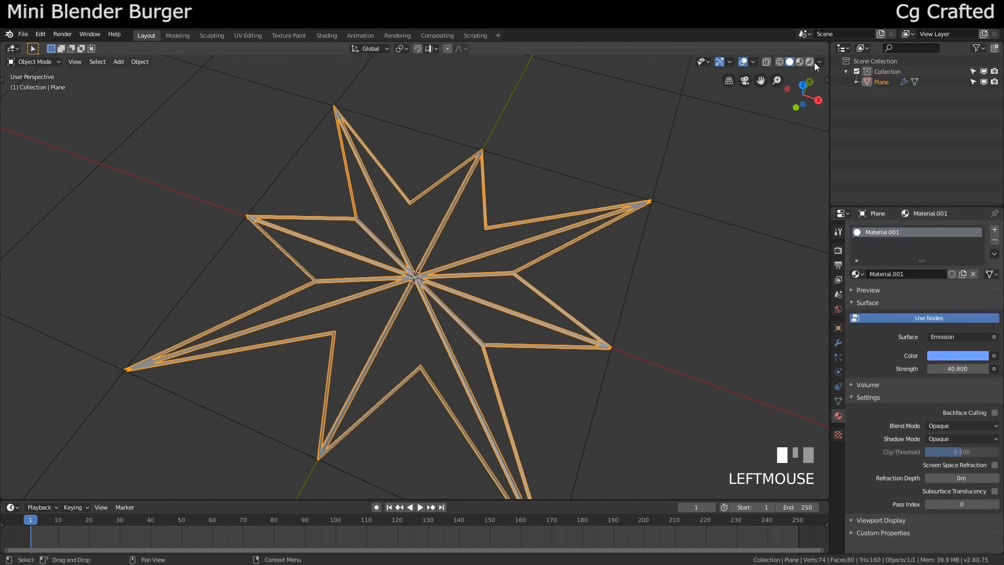
click(811, 63)
mouse_move(679, 326)
middle_down()
mouse_move(686, 291)
mouse_move(853, 271)
middle_up()
click(853, 271)
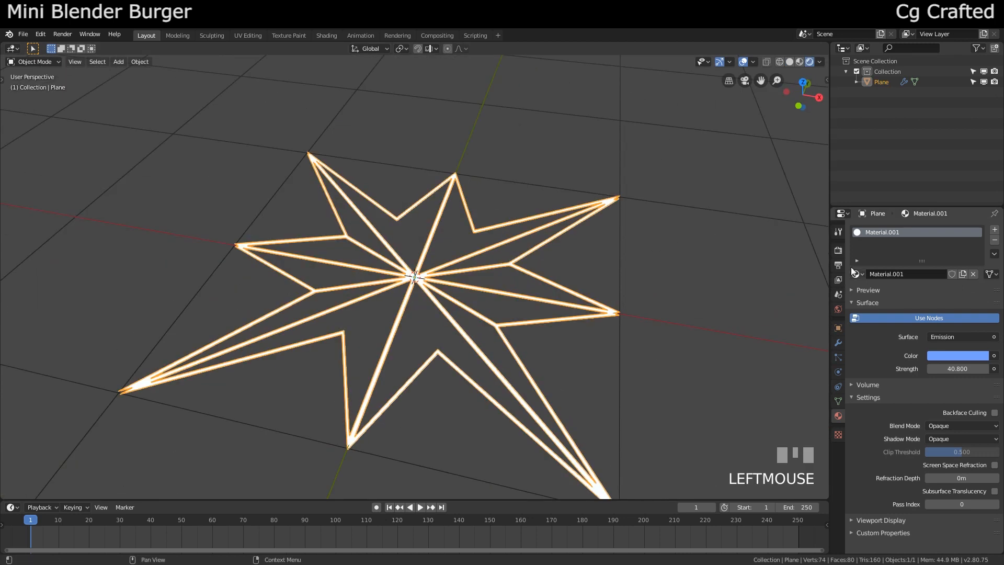
Enable Bloom in the Eevee render settings and adjust its glow values
click(838, 250)
click(860, 313)
scroll(669, 306, up, 2)
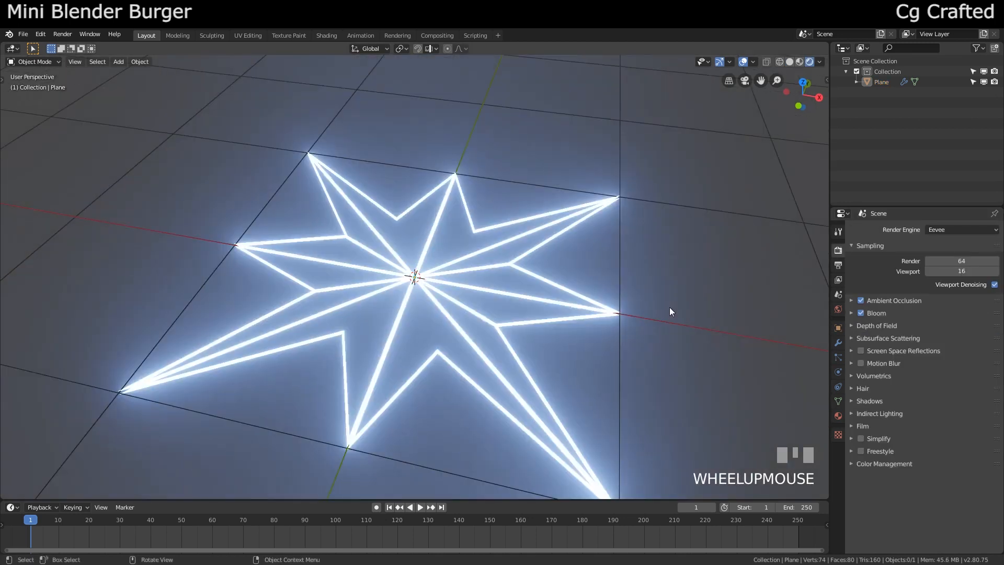
middle_drag(670, 306, 798, 331)
click(851, 312)
drag(954, 352, 936, 351)
click(668, 263)
middle_drag(668, 262, 643, 272)
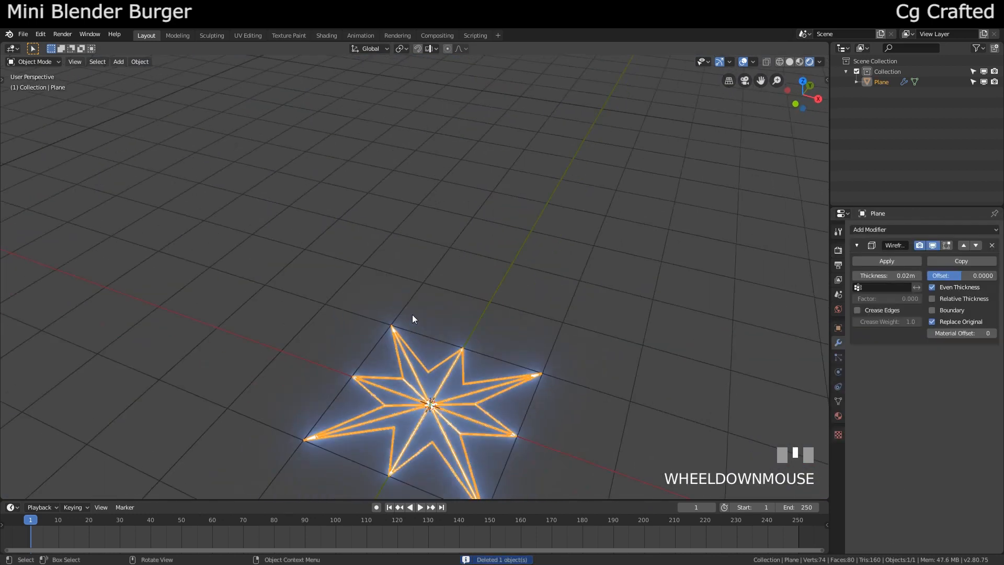
Duplicate the star above the original and give the copy a Subdivision Surface modifier placed before its Wireframe modifier
key(shift+d)
click(653, 218)
click(889, 229)
click(758, 406)
scroll(519, 281, up, 5)
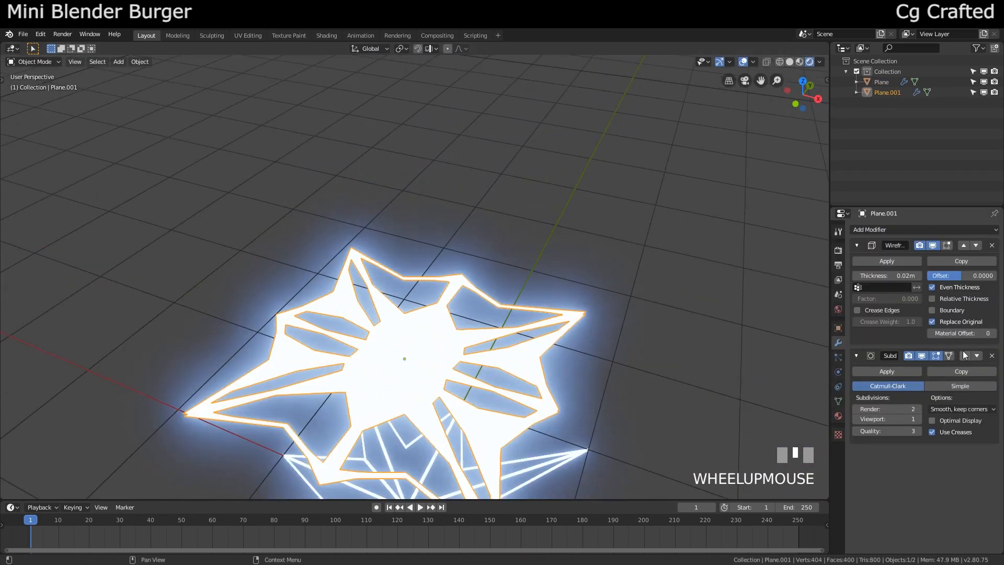
Scale the eight inner vertices of the duplicated star outward in edit mode
key(Tab)
middle_drag(444, 439, 451, 469)
scroll(450, 468, down, 5)
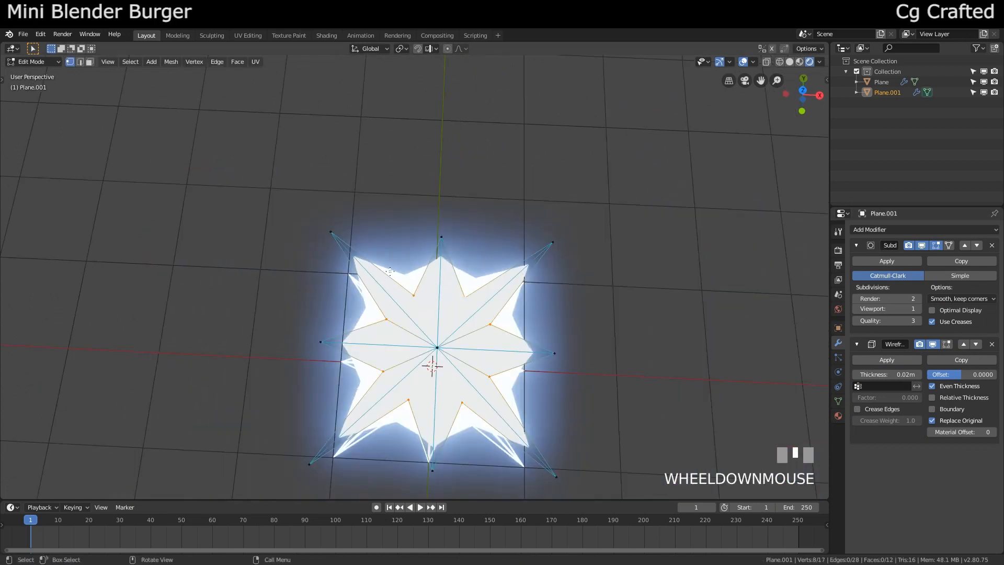
key(s)
click(265, 242)
key(Tab)
middle_drag(262, 230, 250, 197)
Try different viewport subdivision levels on the duplicated star and remove its Subdivision Surface modifier
click(918, 309)
middle_drag(460, 251, 404, 274)
click(856, 309)
scroll(445, 278, up, 3)
click(405, 275)
scroll(406, 279, down, 3)
click(992, 246)
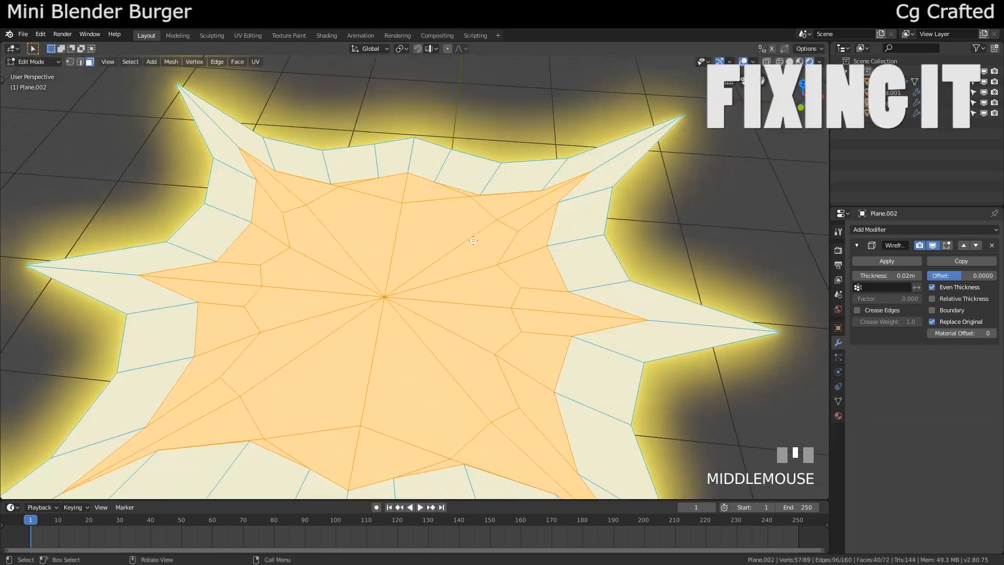
Select the uneven vertices along the yellow star's inner outline, adjust them and leave edit mode
click(496, 197)
shift+click(497, 197)
shift+middle_drag(472, 456, 472, 435)
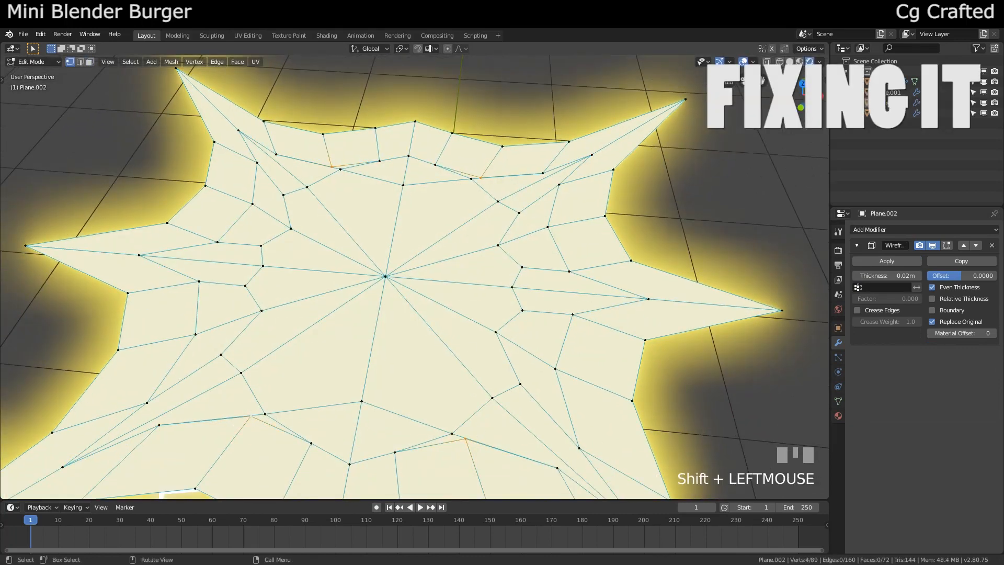
click(251, 493)
key(Tab)
middle_drag(251, 494, 622, 361)
In top view, select the third star's outer tip vertices and scale them outward into sharper points
click(394, 254)
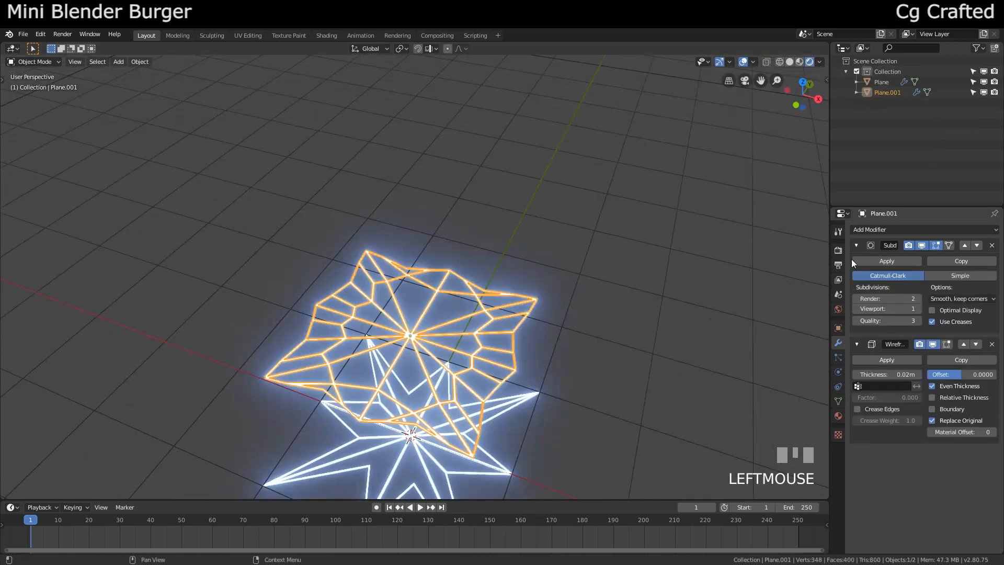
scroll(361, 316, up, 3)
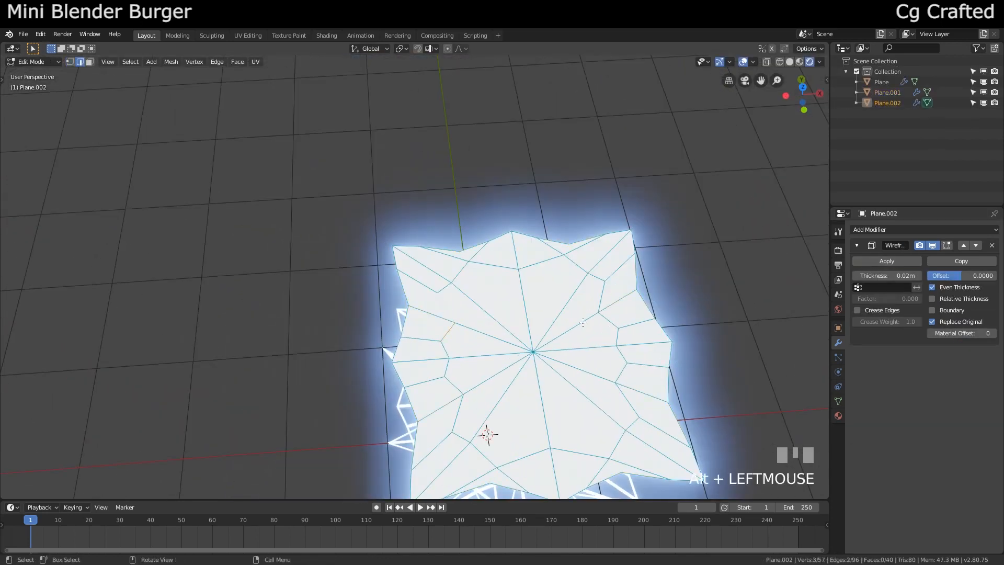
shift+middle_drag(583, 322, 535, 291)
key(KP_7)
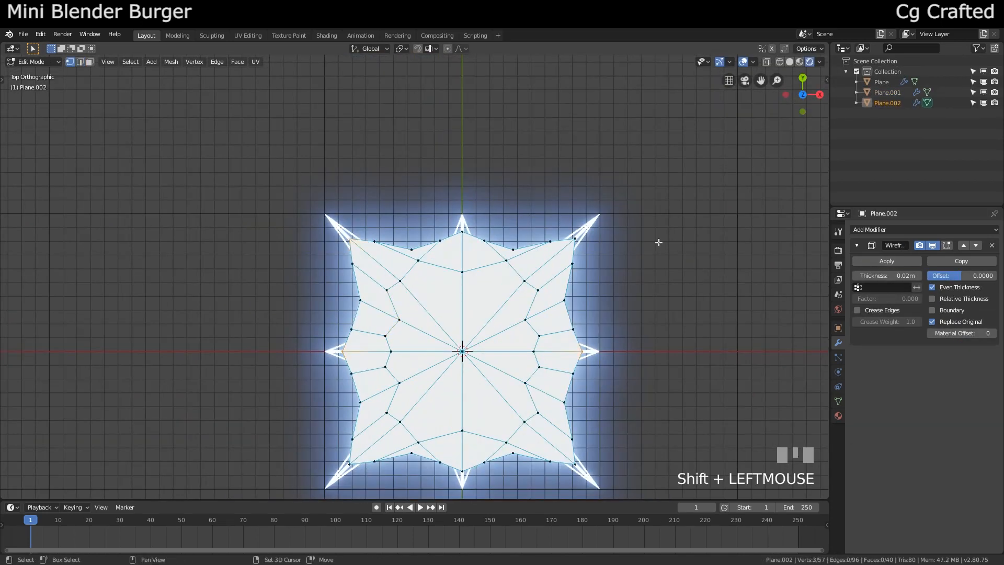
shift+middle_drag(658, 242, 657, 220)
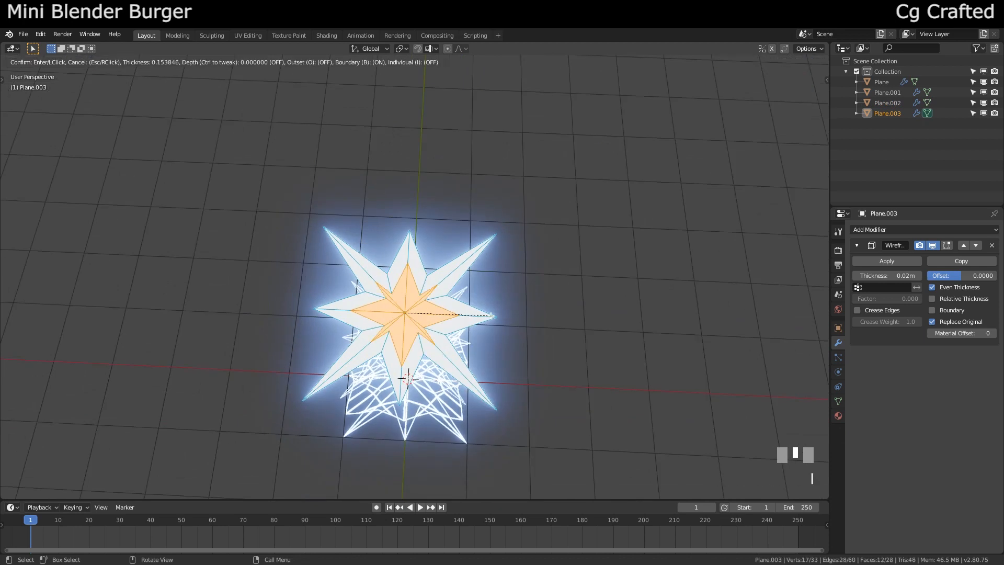
Give the upper stars their own copies of the emission material and colour them pink, yellow and green
middle_drag(617, 230, 634, 217)
scroll(647, 242, down, 5)
click(438, 366)
click(839, 416)
click(942, 274)
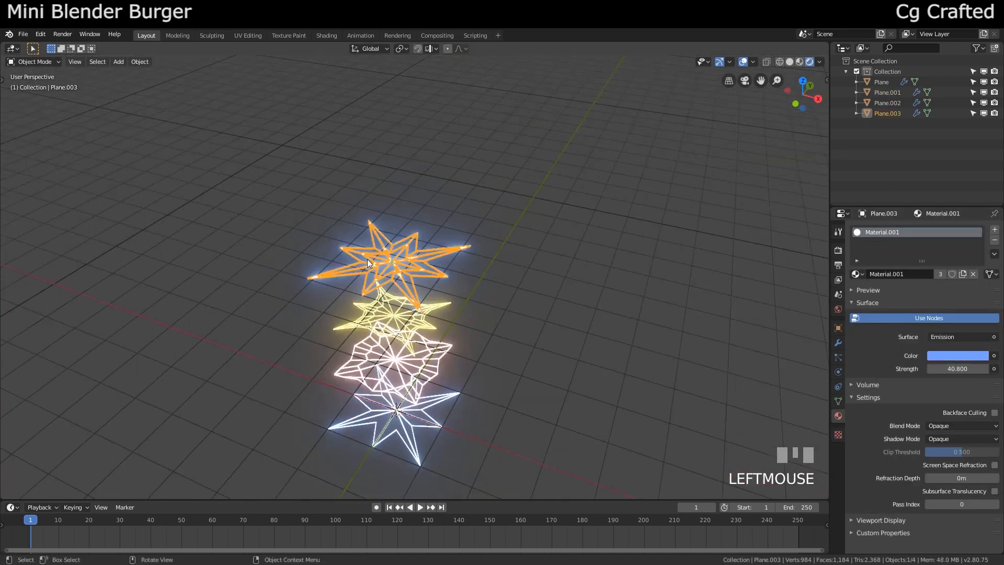
click(958, 355)
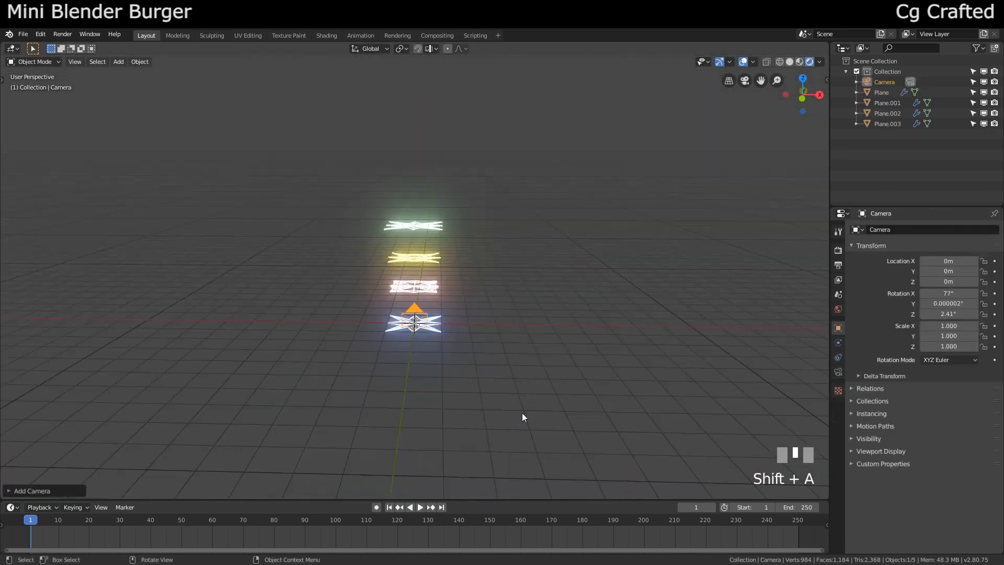
Move the camera away from the stars along the Y axis to about -11.23 m
key(g)
key(y)
click(366, 387)
scroll(366, 387, up, 4)
mouse_move(364, 384)
middle_down()
mouse_move(387, 418)
mouse_move(361, 387)
middle_up()
scroll(298, 319, down, 4)
key(g)
key(y)
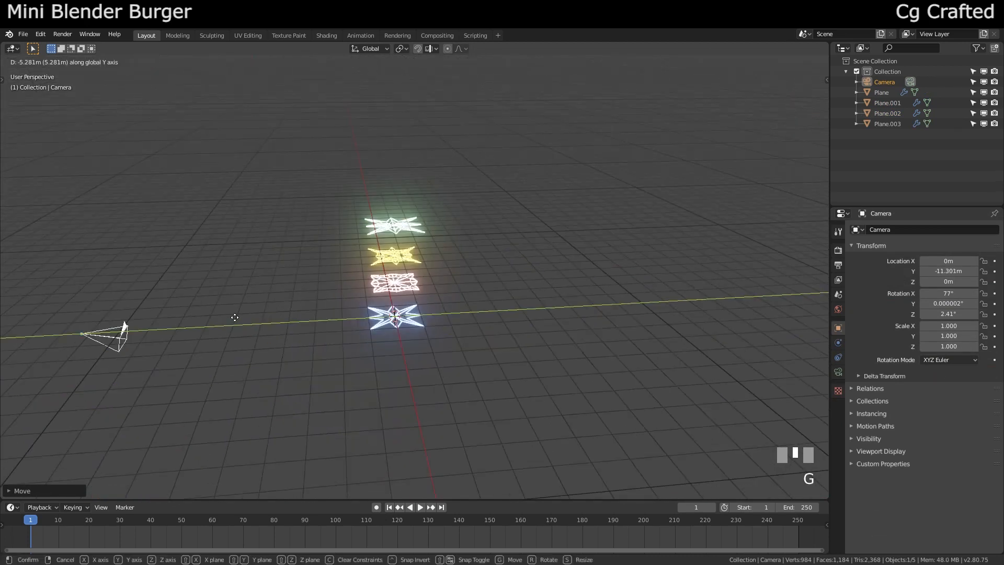
click(256, 319)
Rotate the camera about the X axis in camera view and clear its rotation to 0°
key(KP_0)
key(r)
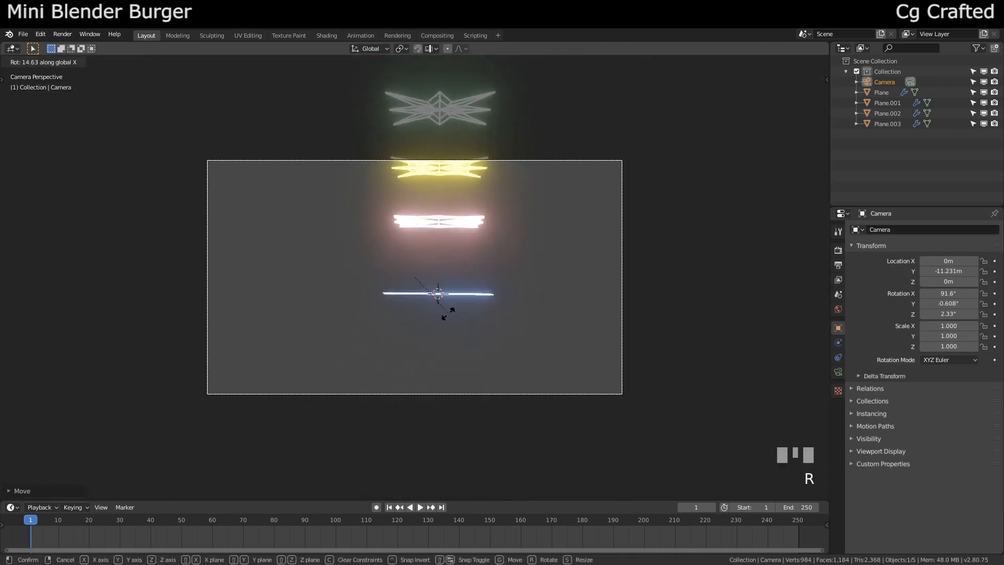
click(486, 340)
scroll(408, 339, down, 3)
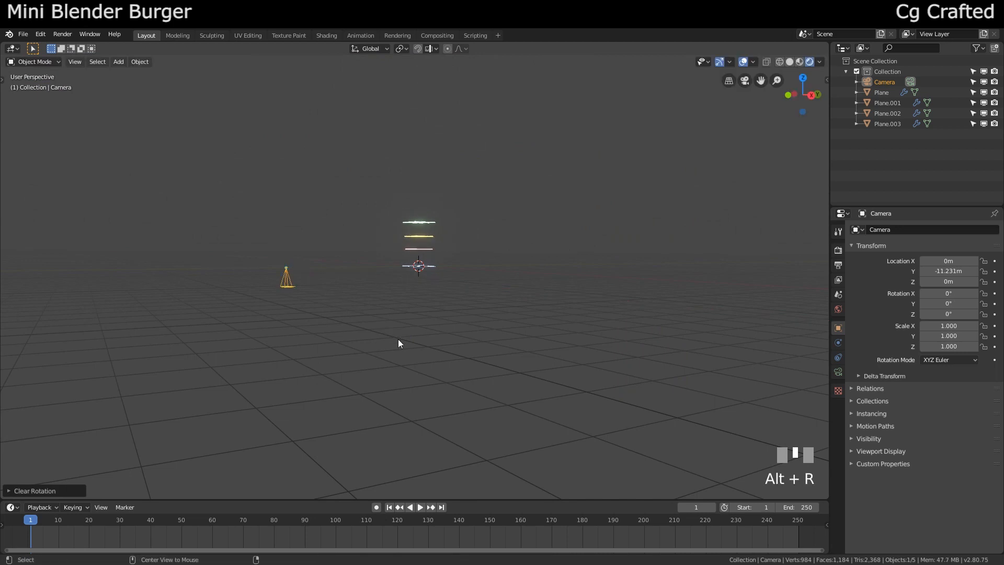
Looking through the camera, move it along the Y axis until it is centred over the stars
key(KP_0)
key(g)
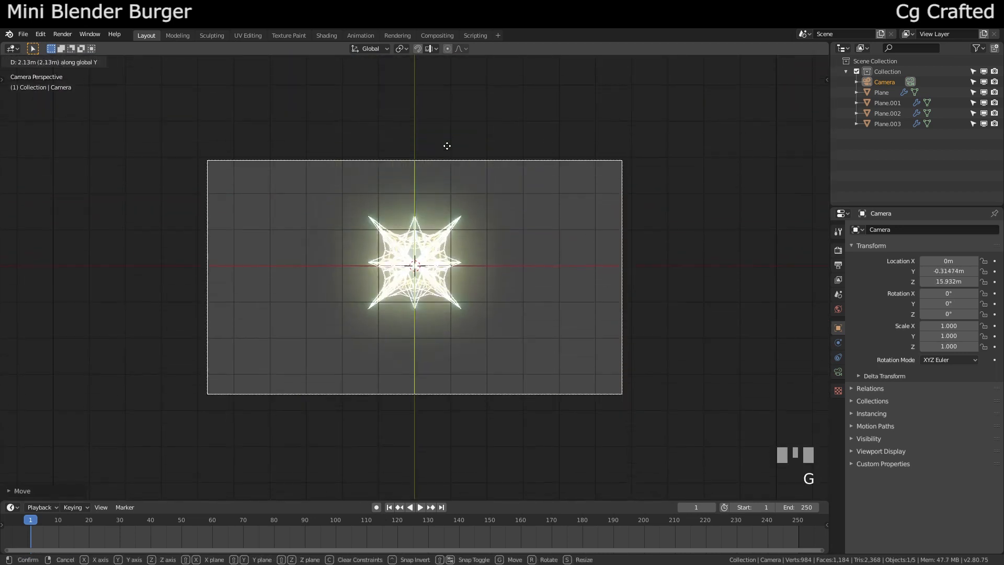
click(451, 216)
Raise the camera above the star stack to a height of about 19.49 m and check the framing in camera view
scroll(449, 212, up, 2)
middle_drag(401, 303, 381, 238)
key(g)
middle_drag(381, 238, 375, 146)
click(378, 214)
key(KP_0)
scroll(384, 215, up, 6)
scroll(384, 218, down, 4)
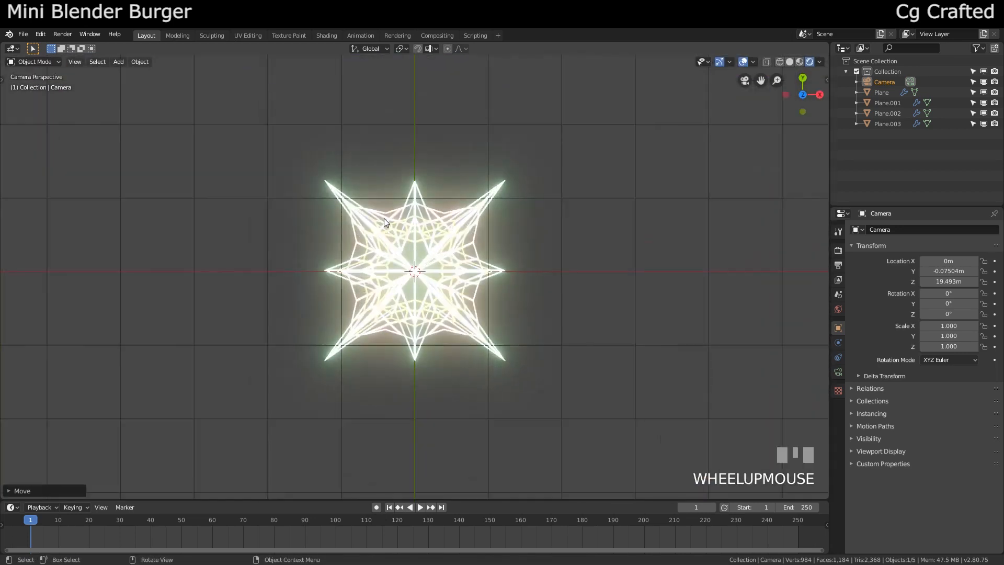
Select the three upper stars together and move them along the Z axis
click(403, 146)
middle_drag(361, 201, 356, 168)
click(404, 249)
drag(446, 218, 391, 126)
key(g)
key(z)
click(403, 153)
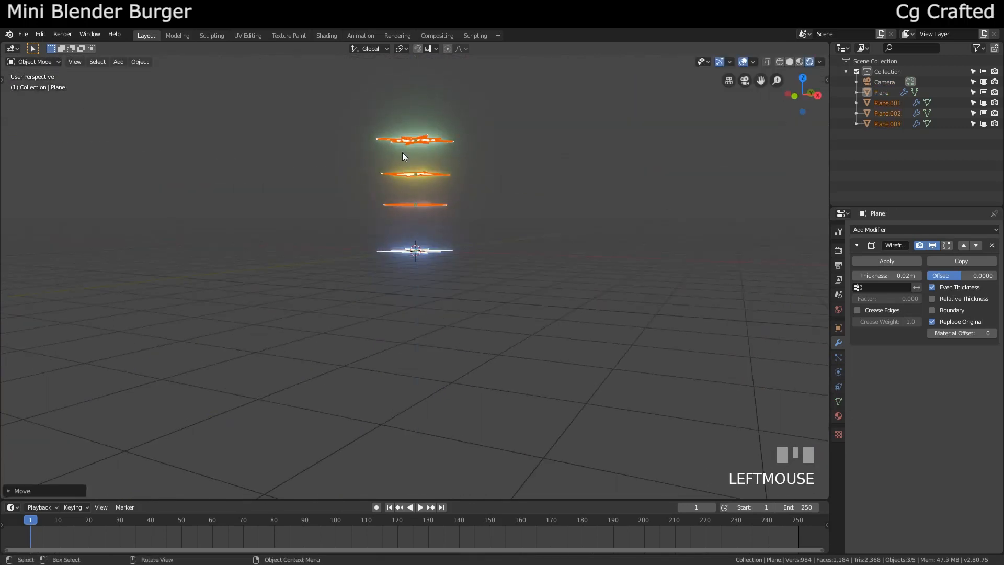
Move the yellow star along the Z axis to adjust its spacing in the stack
click(434, 172)
key(g)
key(z)
click(438, 163)
Select the camera, look through it and set its focal length to 36 mm
middle_drag(444, 184, 418, 254)
scroll(416, 255, down, 5)
click(422, 117)
drag(484, 426, 261, 53)
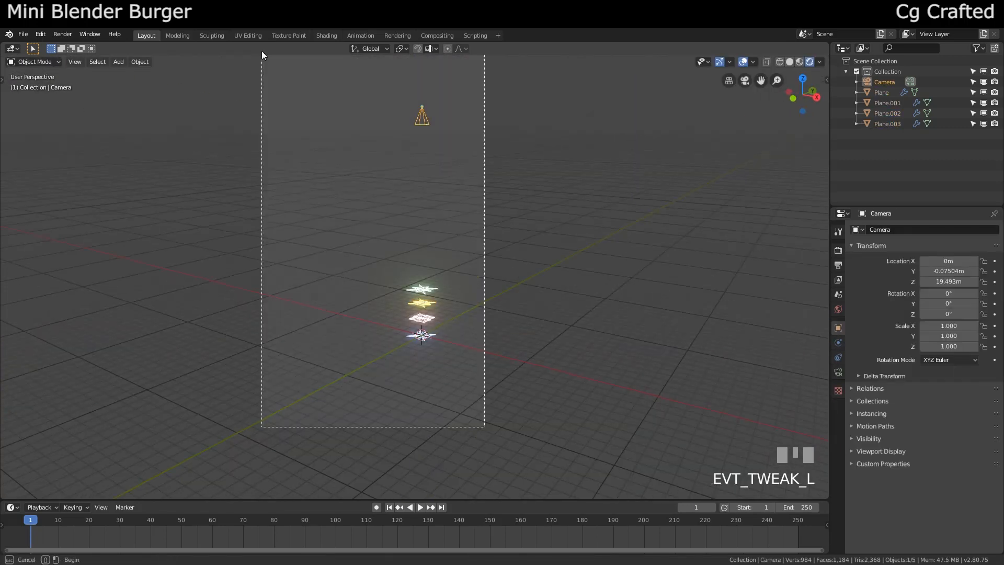
middle_drag(335, 360, 227, 299)
key(KP_0)
click(838, 371)
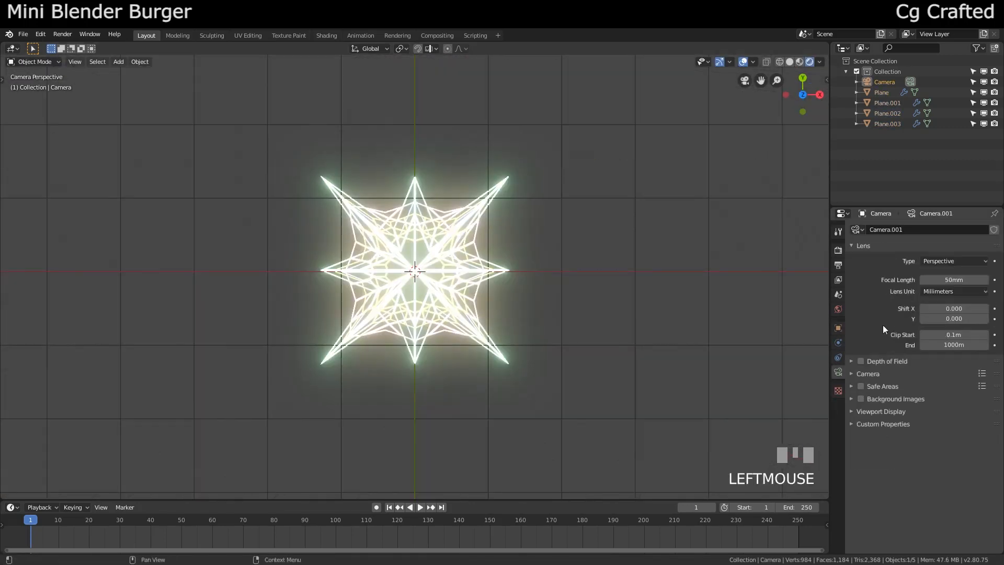
scroll(550, 282, down, 4)
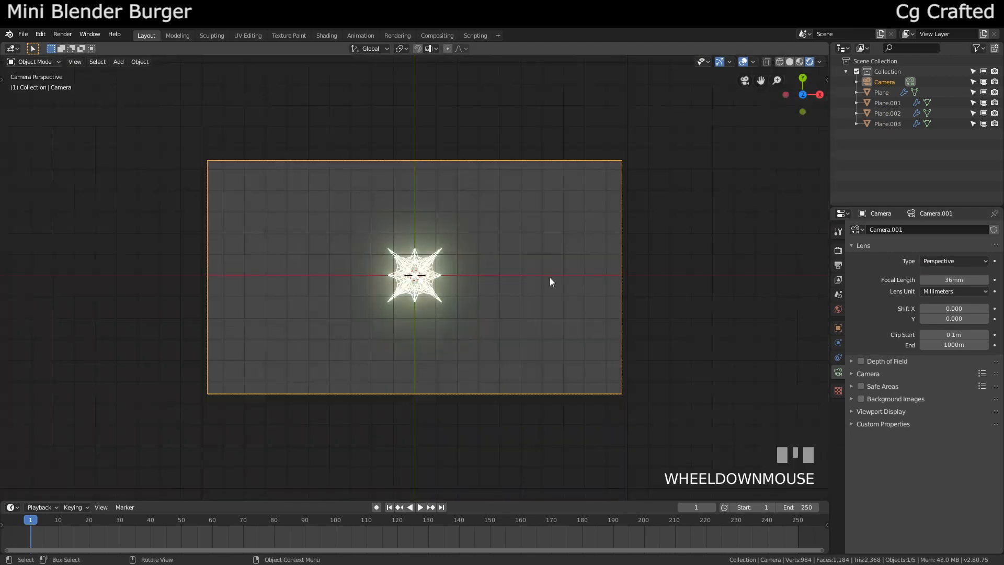
Add an Array modifier to the top green star and choose the yellow star as its offset object
middle_drag(550, 278, 541, 173)
shift+middle_drag(426, 332, 420, 267)
click(419, 270)
click(838, 342)
click(894, 230)
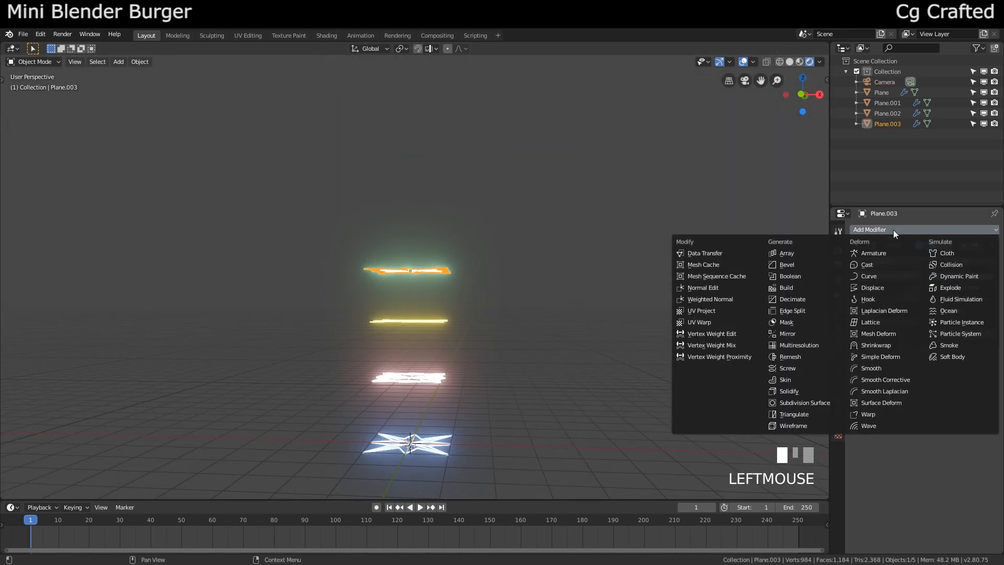
click(786, 253)
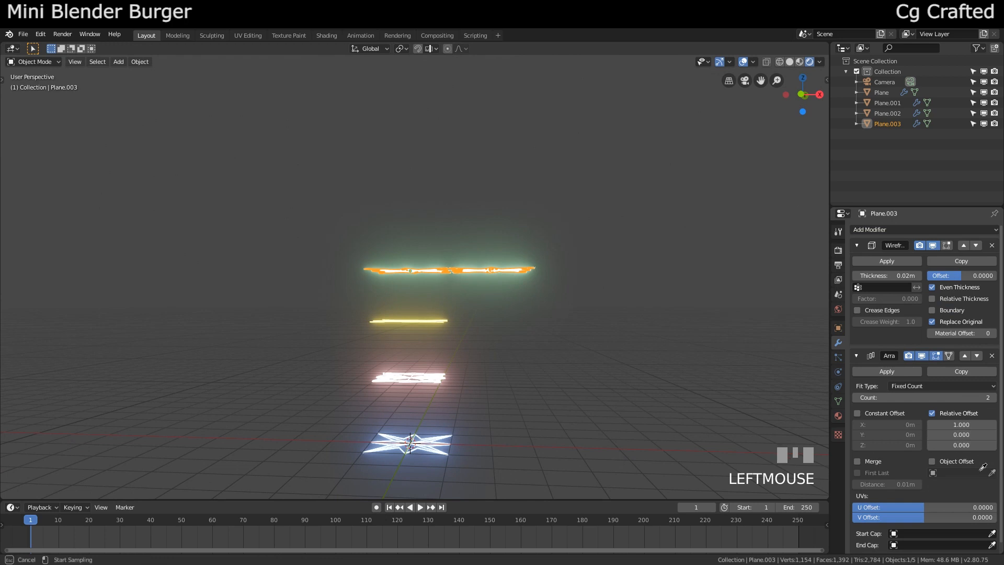
click(423, 318)
Set the green star's array count to 3, enable Object Offset and set the relative Z offset to 20
middle_click(889, 358)
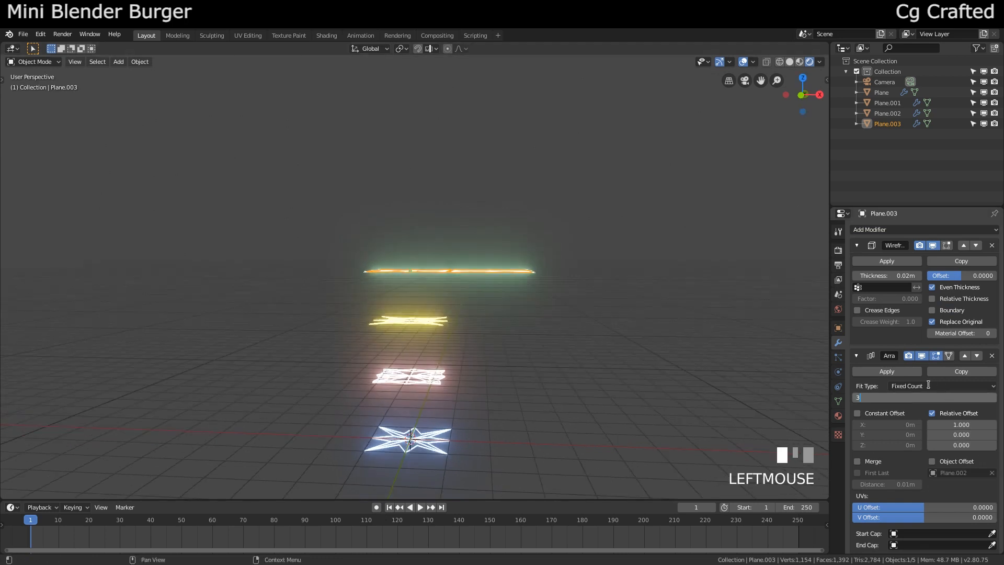
shift+middle_drag(562, 293, 588, 251)
click(932, 461)
middle_drag(404, 307, 428, 230)
click(429, 230)
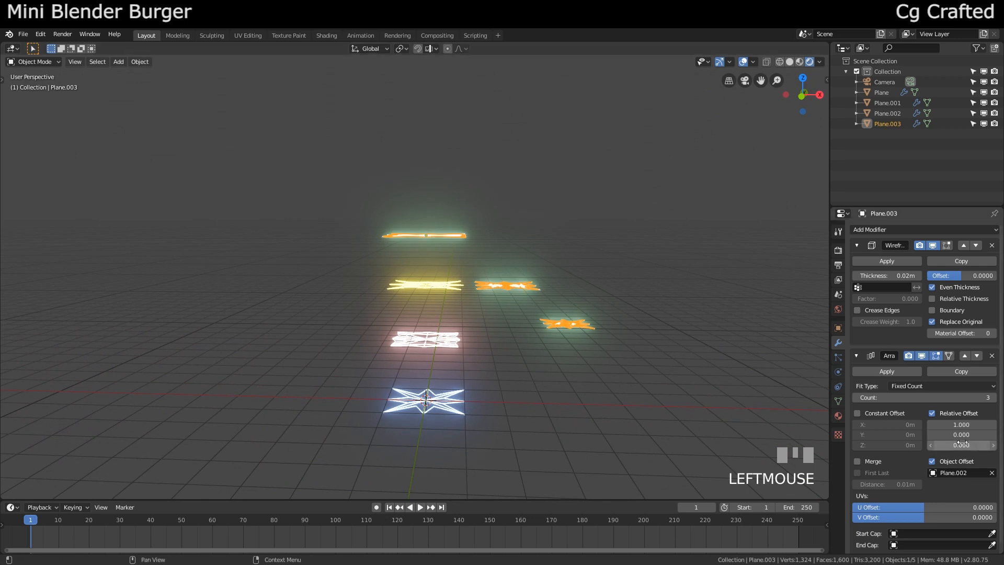
middle_drag(598, 382, 607, 407)
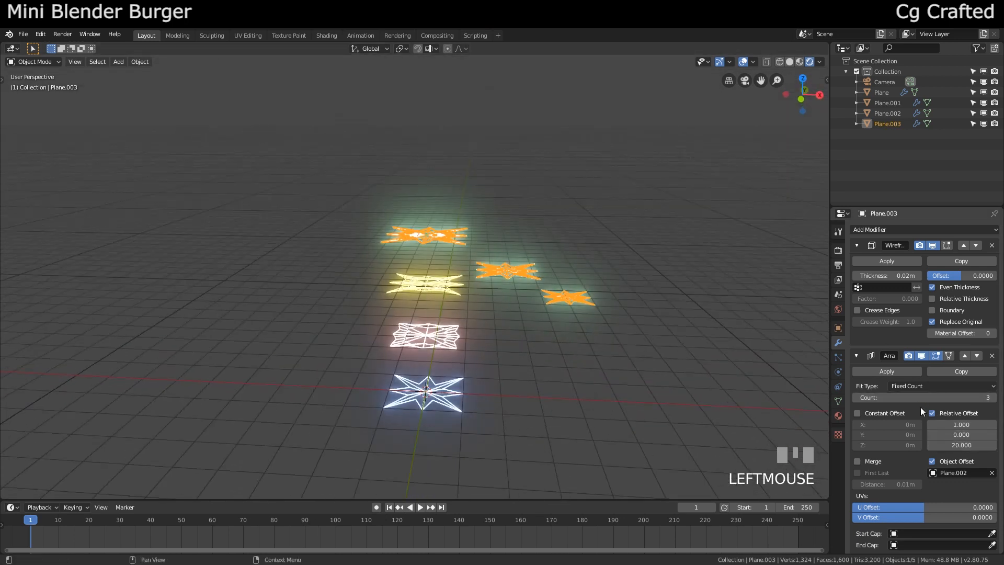
Add an Array modifier to the yellow star and choose the top green star as its offset object
middle_drag(473, 319, 480, 356)
click(430, 301)
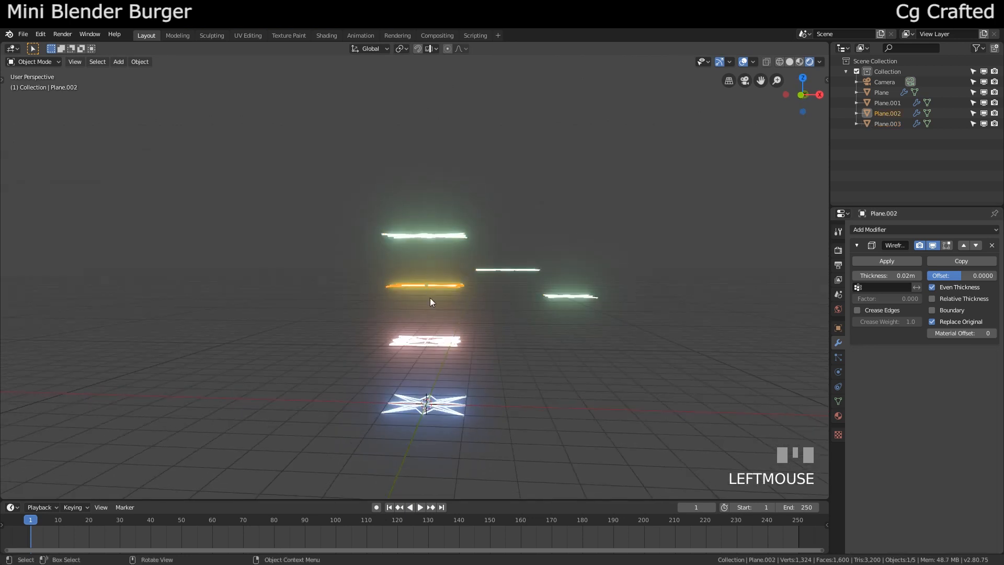
middle_drag(430, 302, 432, 292)
click(924, 229)
click(784, 254)
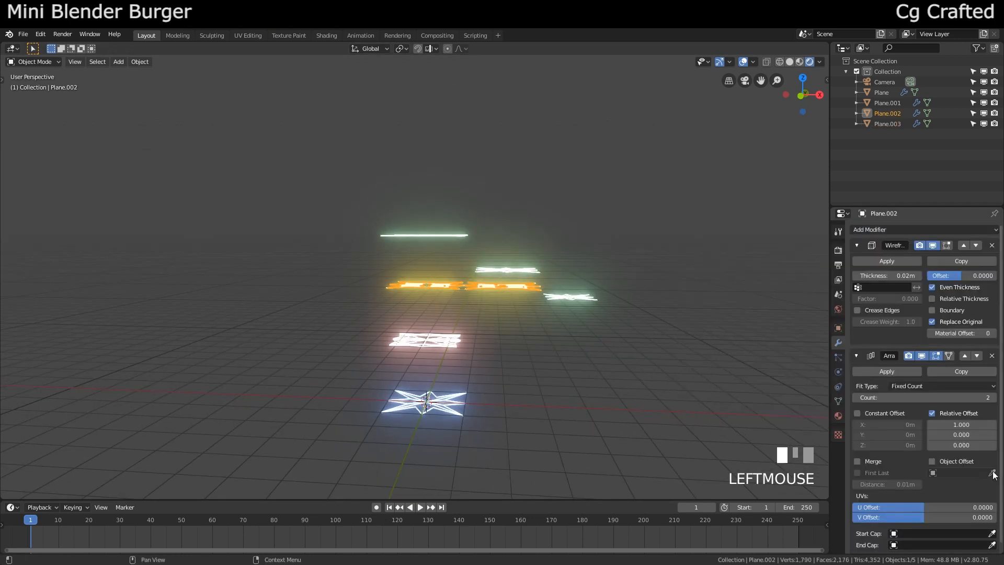
click(435, 232)
mouse_move(437, 236)
middle_down()
mouse_move(442, 267)
mouse_move(442, 238)
middle_up()
Set the yellow star's array count to 3, enable Object Offset and set the relative Z offset to -20
click(993, 398)
middle_drag(553, 296, 555, 314)
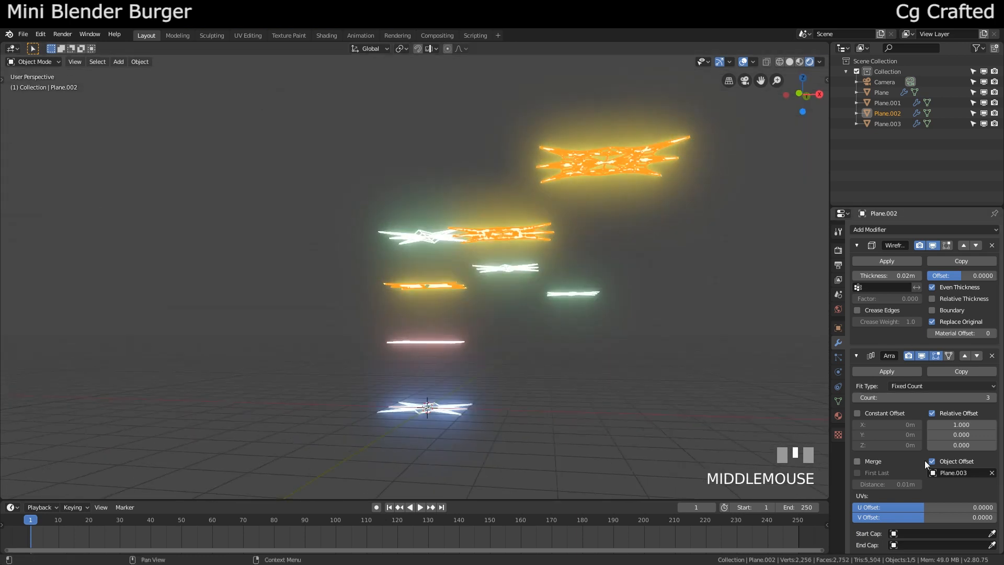
drag(970, 448, 939, 448)
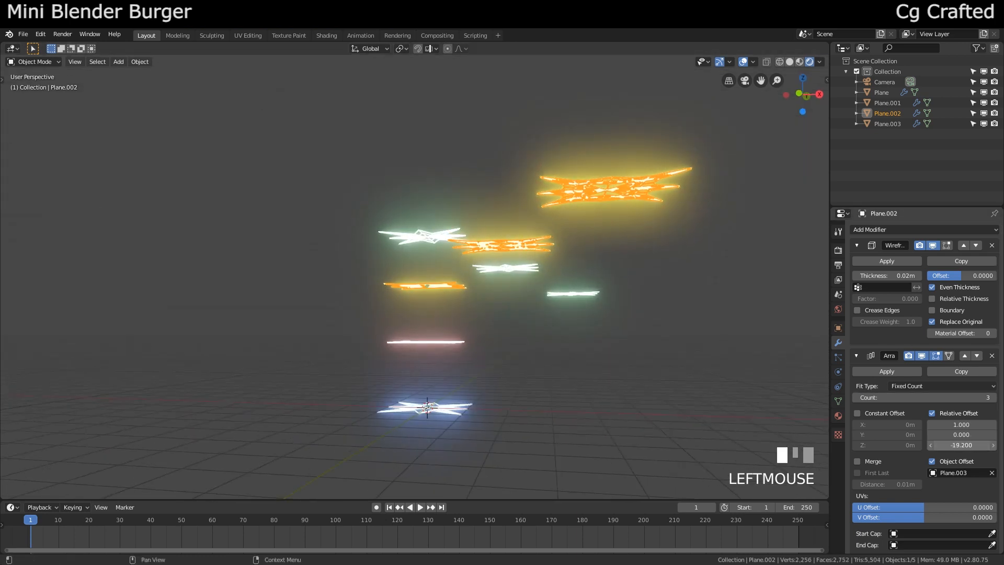
Give the pink star an Array modifier with the yellow star as object offset and a relative Z offset of -20
middle_drag(472, 269, 470, 279)
click(456, 341)
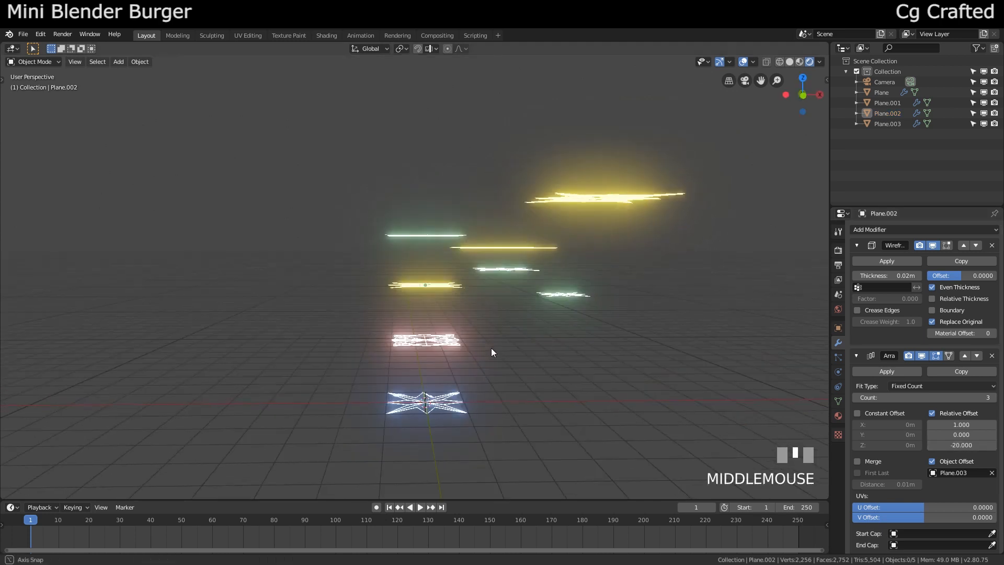
mouse_move(491, 347)
middle_down()
mouse_move(489, 389)
mouse_move(491, 354)
middle_up()
middle_drag(697, 431, 696, 400)
click(961, 445)
text(-20)
key(Return)
scroll(488, 325, down, 3)
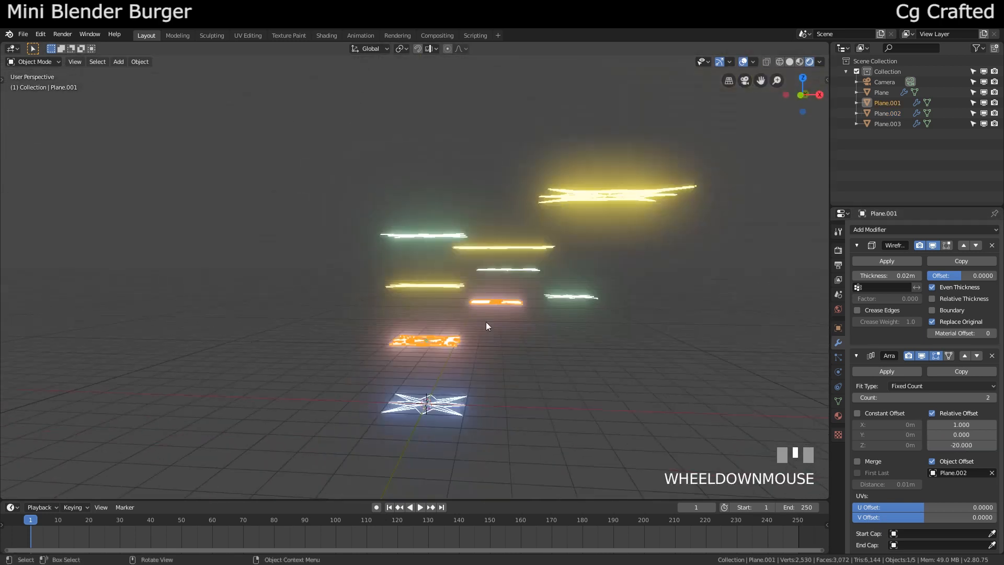
Set the pink star's array count to 3 and move the star along the Z axis
click(992, 398)
shift+middle_drag(478, 293, 468, 267)
middle_drag(617, 289, 619, 250)
key(g)
key(z)
click(419, 274)
Move the two upper stars along the Z axis and set the pink star array's relative Z offset to -13.2
middle_drag(419, 230, 380, 218)
click(389, 186)
click(385, 234)
key(g)
key(z)
click(380, 214)
click(393, 313)
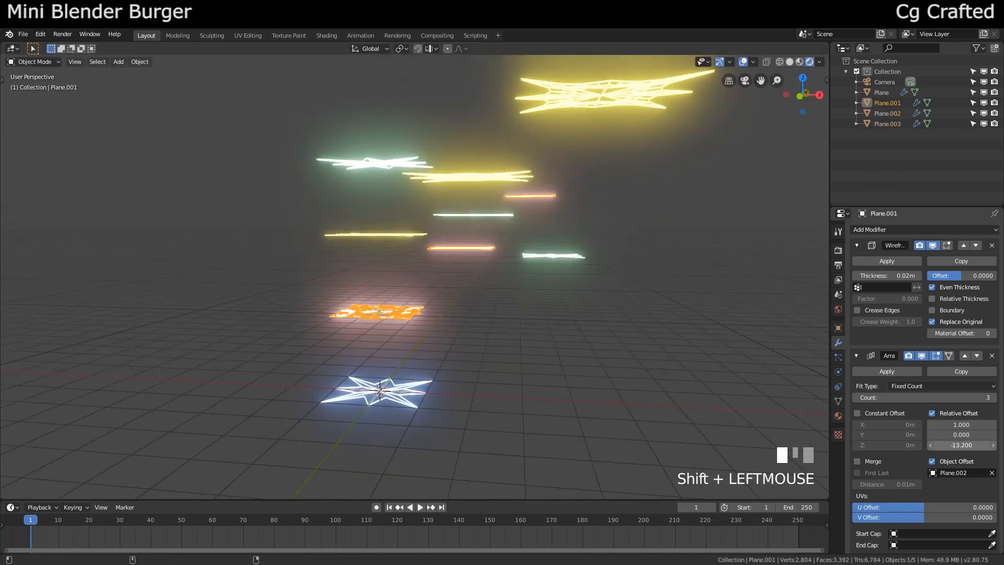
Add an Array modifier to the bottom blue star with Object Offset enabled and the pink star as offset object
click(384, 391)
click(924, 230)
click(833, 255)
click(932, 462)
click(960, 473)
Set the blue star's array count to 3 and adjust its relative Z offset to -30.36
click(992, 397)
middle_drag(608, 382, 610, 347)
shift+drag(961, 445, 983, 445)
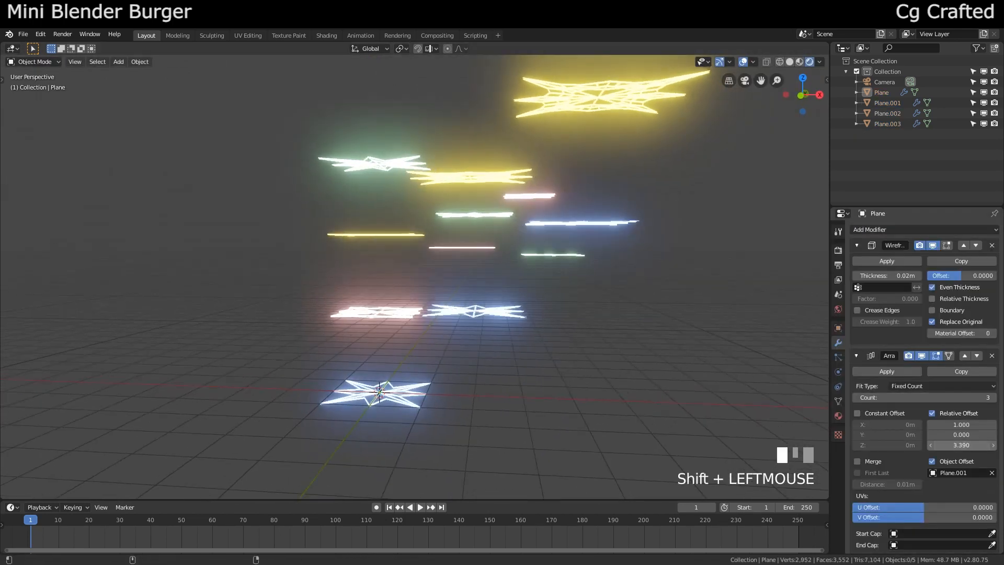
Select the top green star and record its starting rotation at frame 1 with auto-keying on
key(KP_0)
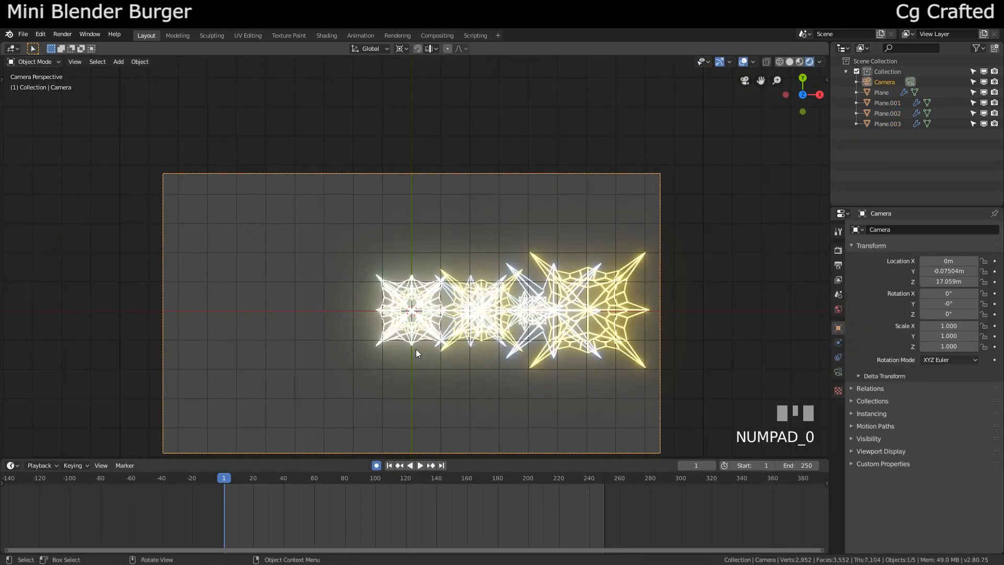
middle_drag(415, 351, 414, 189)
scroll(383, 286, down, 3)
scroll(379, 301, up, 2)
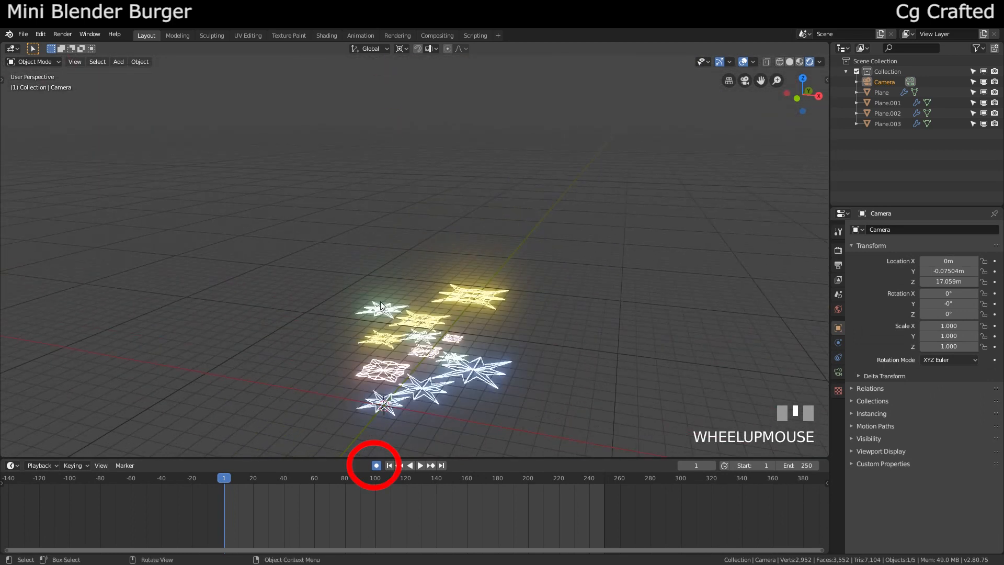
click(343, 357)
scroll(362, 416, up, 3)
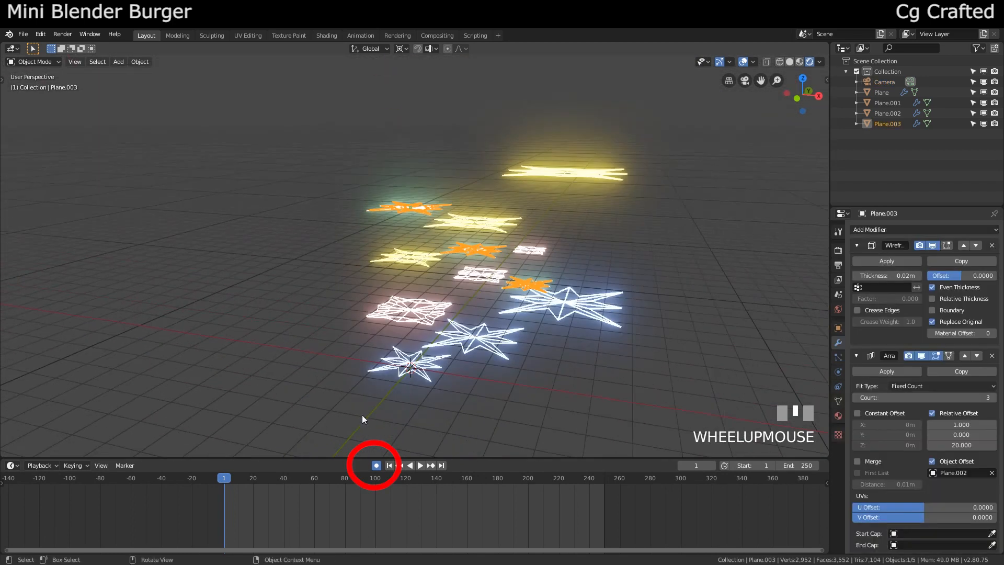
key(r)
click(459, 289)
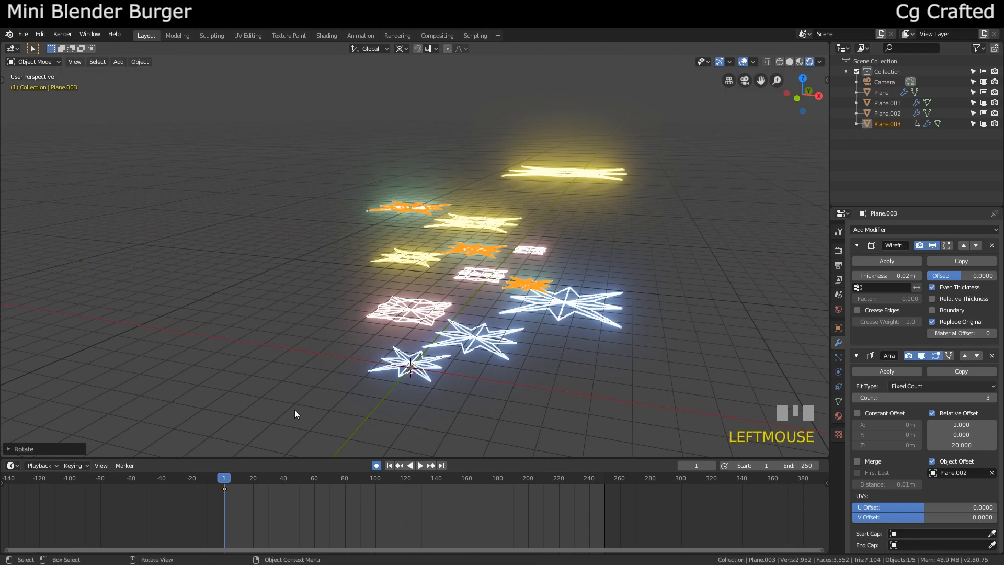
Keyframe successive 90° rotations of the top green star around the Z axis at frames 40 and 80
drag(284, 477, 284, 478)
key(r)
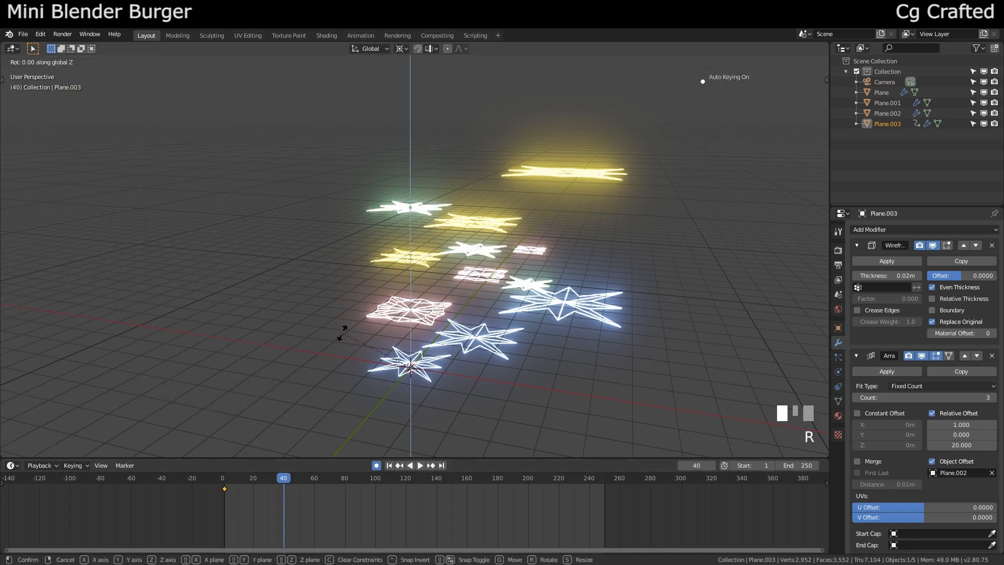
text(90)
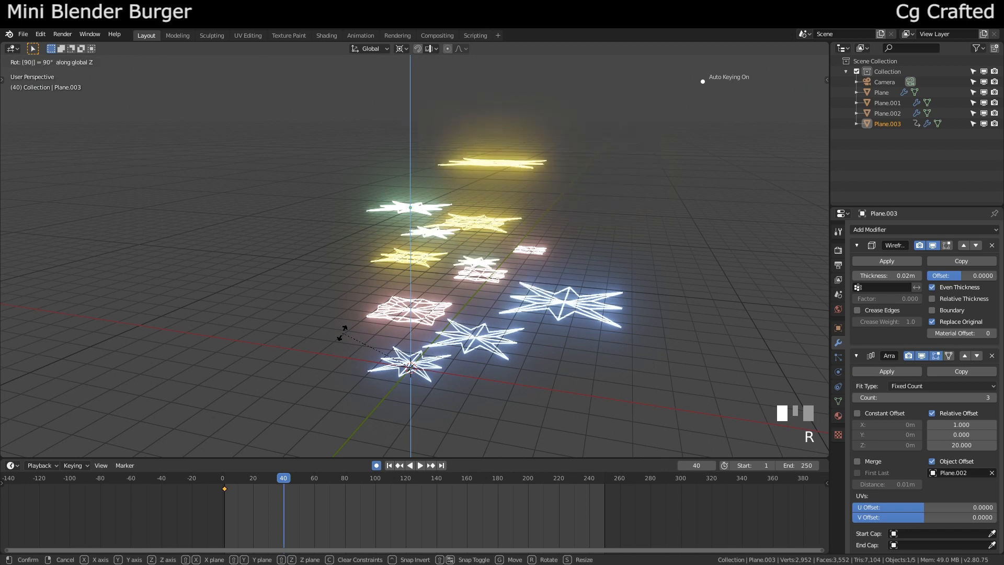
click(345, 481)
text(rz90)
key(Return)
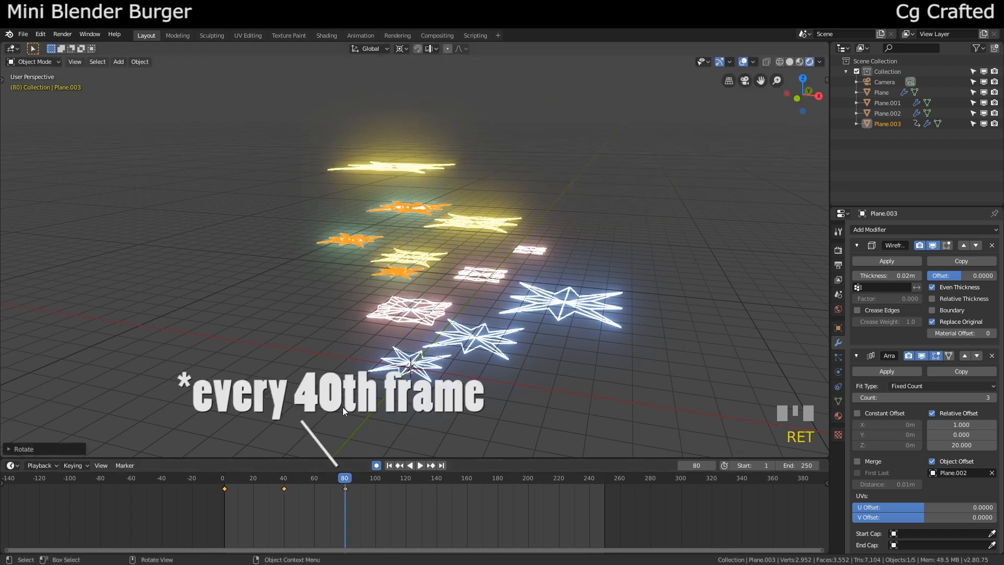
Keyframe two further 90° Z rotations of the top green star at frames 120 and 159
click(406, 482)
text(rz90)
key(Return)
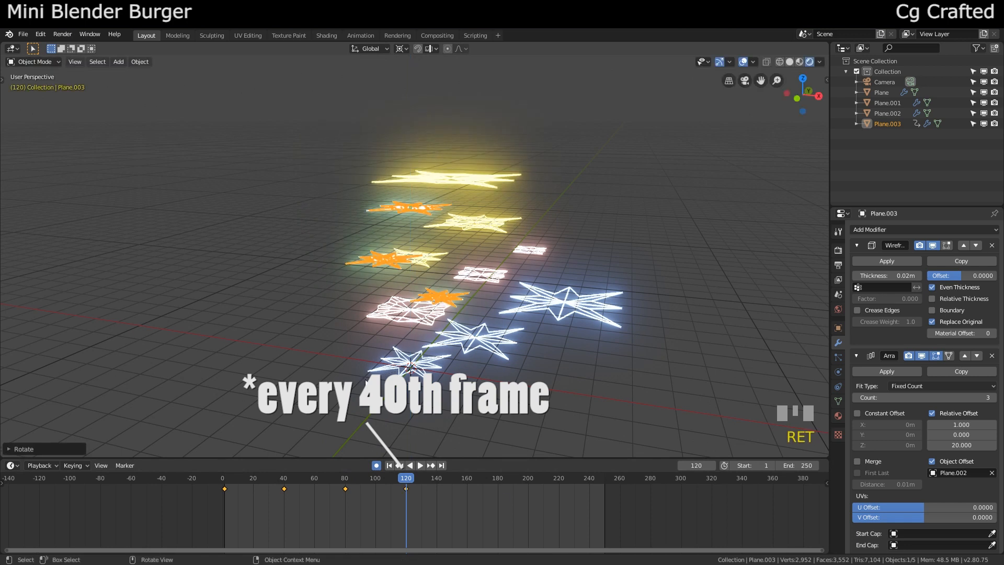
click(466, 482)
text(90)
key(Return)
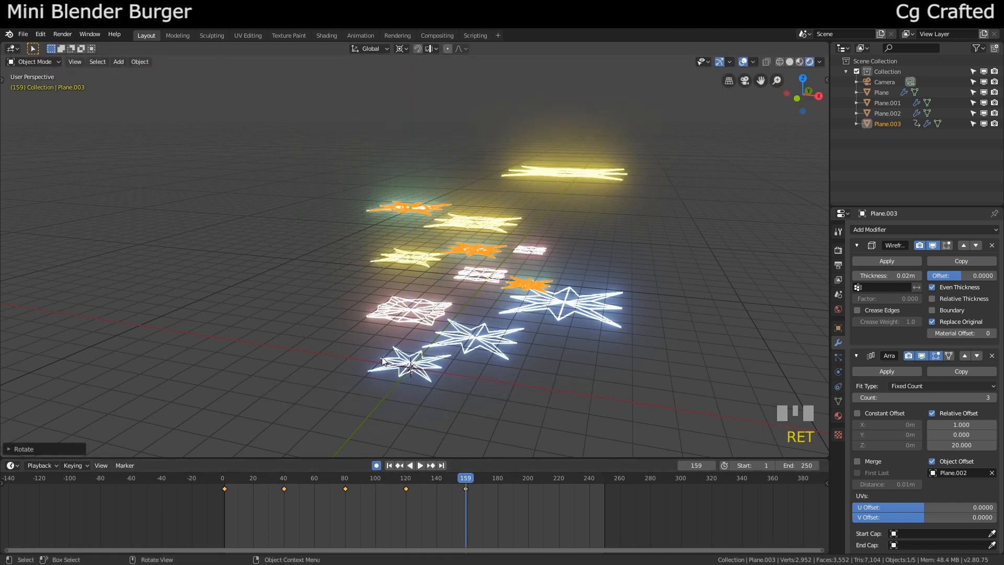
Select the yellow star and record its starting rotation at frame 1
mouse_move(404, 185)
middle_down()
mouse_move(397, 212)
mouse_move(396, 186)
middle_up()
click(476, 227)
click(225, 480)
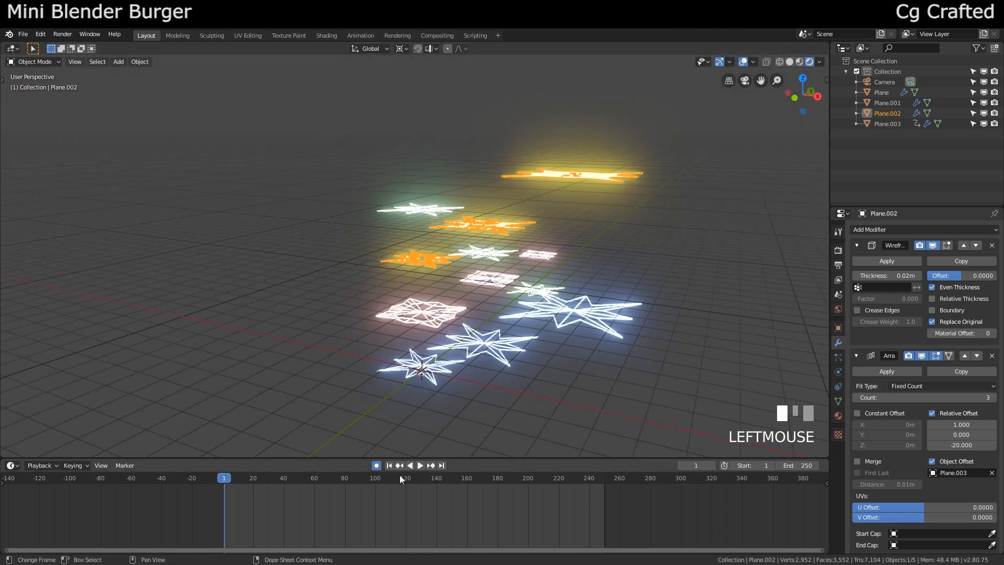
key(r)
key(Return)
Keyframe successive -90° rotations of the yellow star around the Z axis at frames 40 and 80
click(283, 479)
key(r)
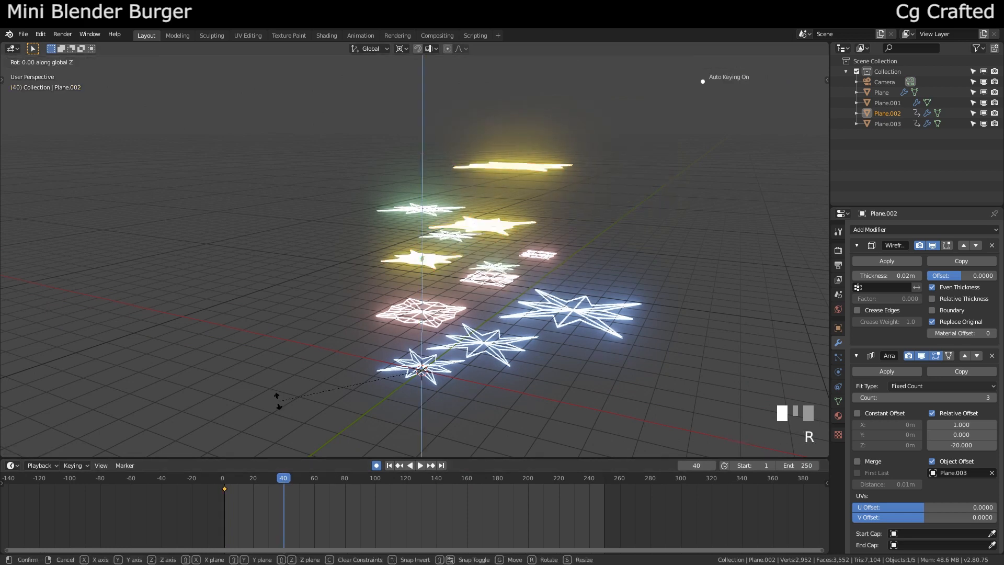
key(Return)
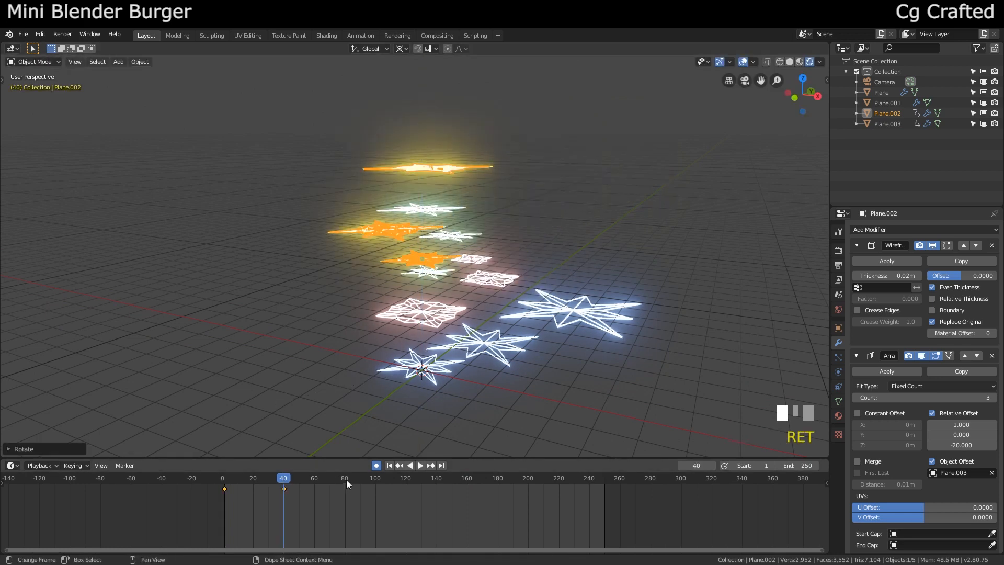
click(344, 479)
key(r)
key(Return)
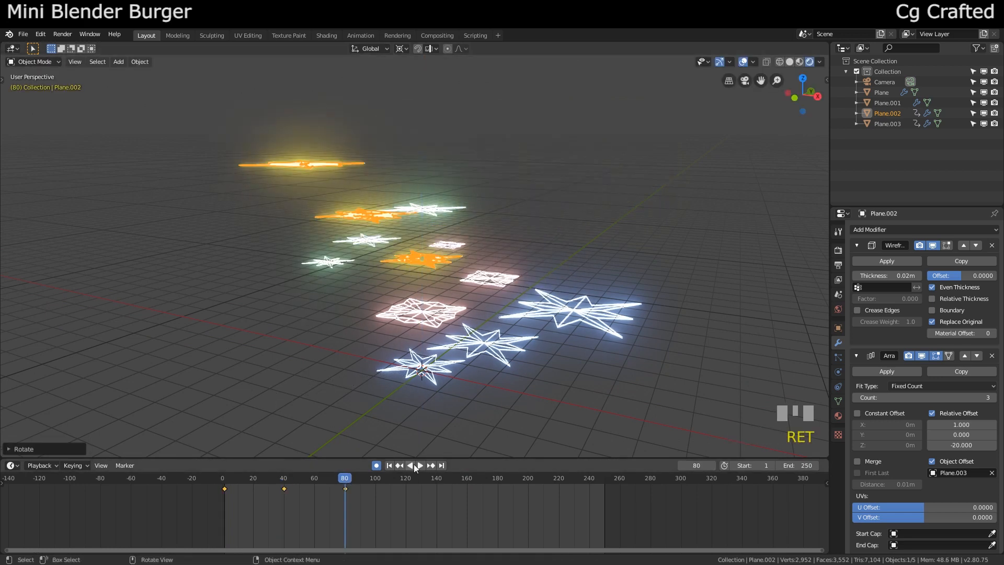
Keyframe two further -90° Z rotations of the yellow star at frames 120 and 160
click(406, 479)
key(r)
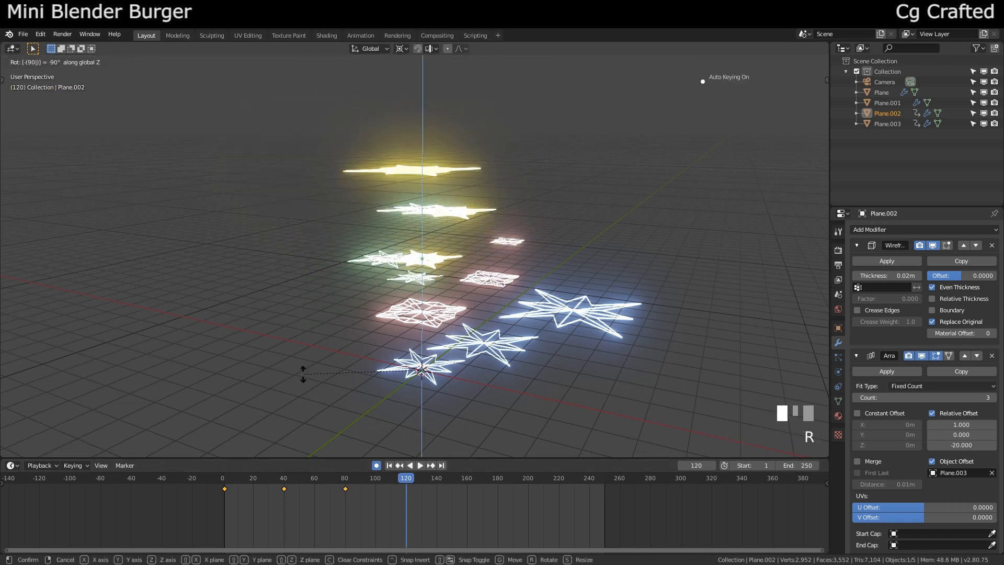
key(Return)
click(467, 479)
key(Return)
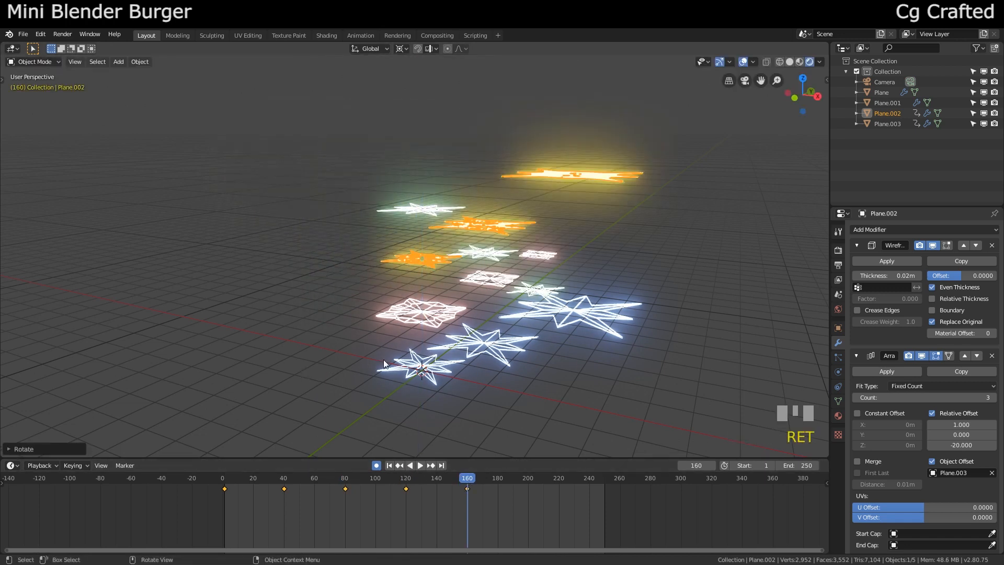
Keyframe the pink star's rotation over frames 1 to 160
middle_drag(414, 299, 411, 306)
click(224, 478)
click(467, 478)
Select the bottom blue star, record its starting rotation at frame 1 and keyframe a rotation at frame 40
click(413, 359)
click(224, 478)
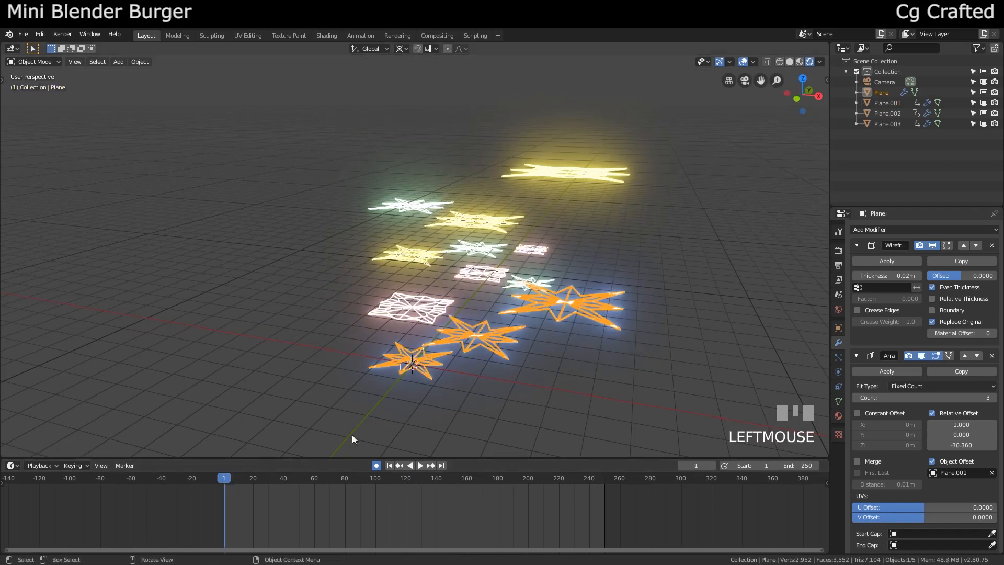
key(r)
key(Return)
click(283, 477)
key(Return)
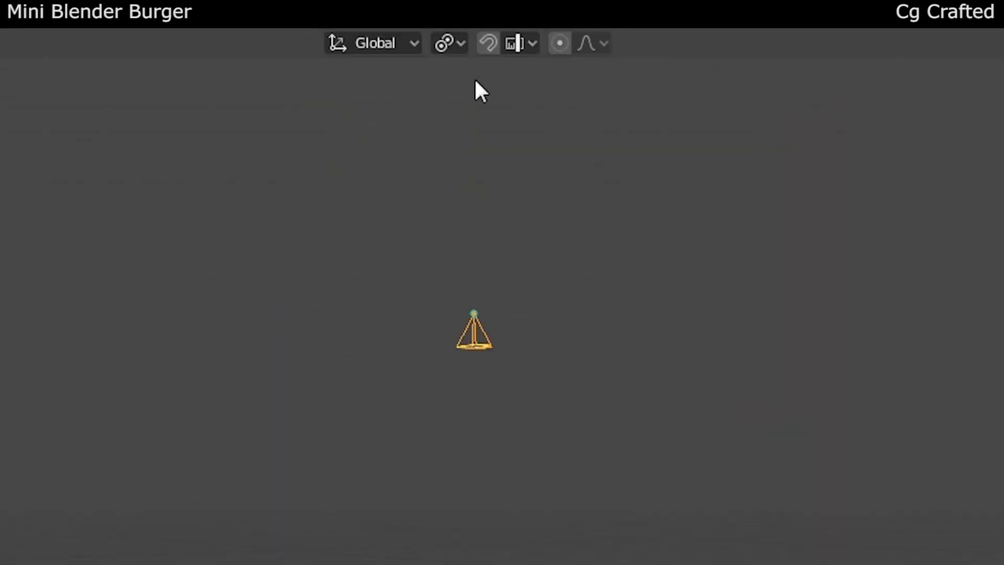
Set the pivot point to 3D Cursor and keyframe a 90° rotation of the camera around the X axis at frame 40
click(449, 43)
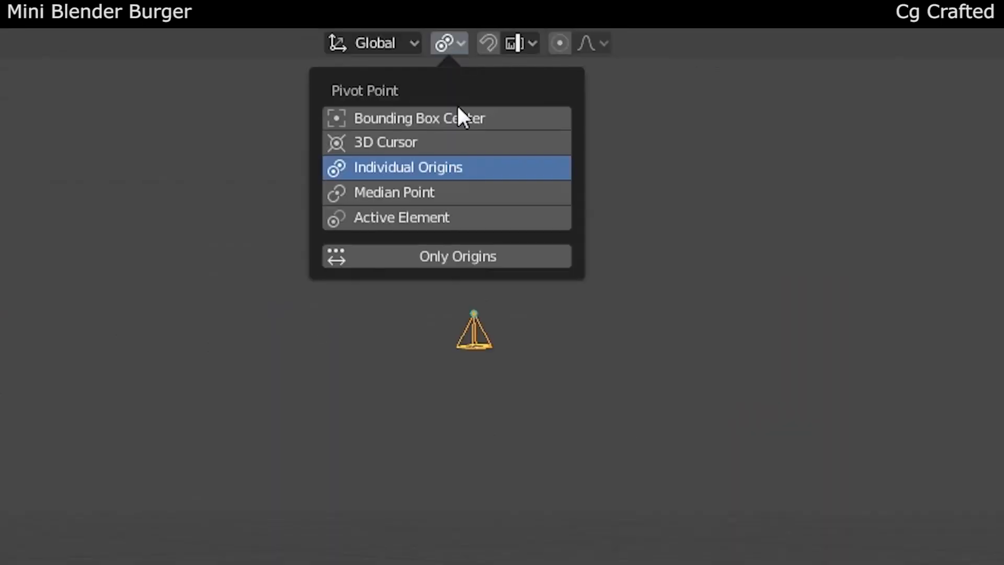
click(432, 142)
drag(264, 474, 285, 470)
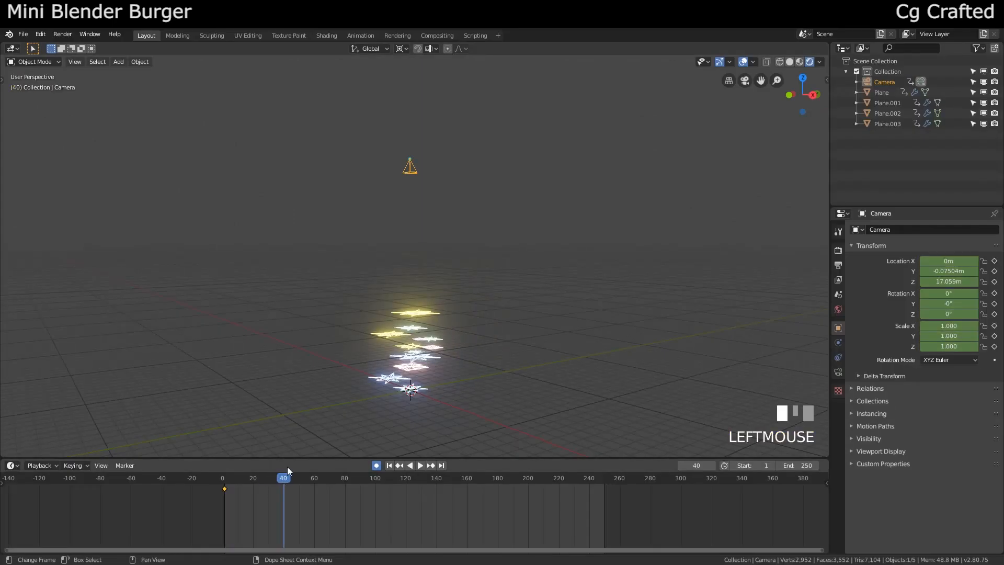
middle_drag(313, 214, 338, 208)
key(r)
key(x)
key(9)
key(Return)
key(KP_0)
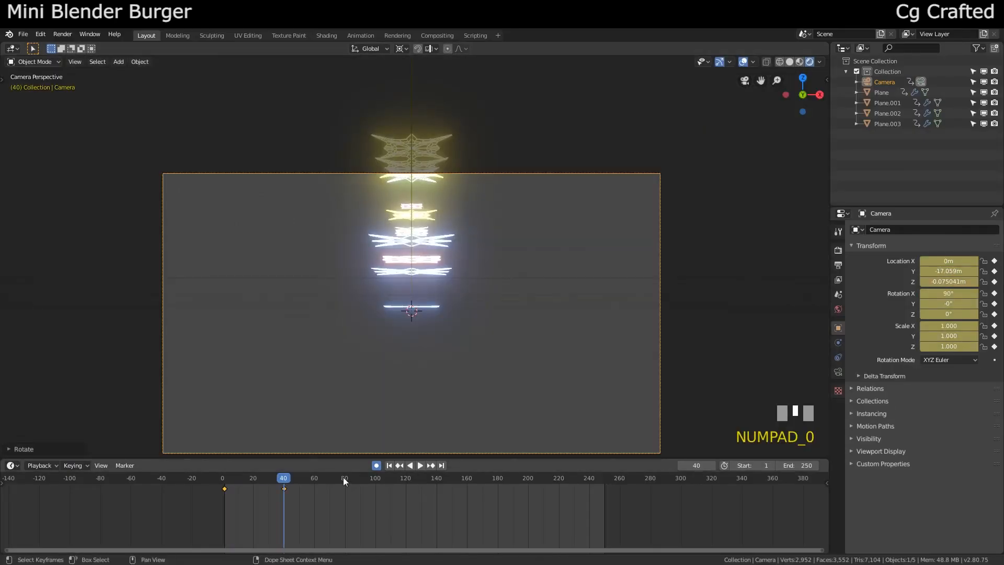
Rotate the camera another 90° around the X axis at frame 80
click(345, 477)
key(r)
key(x)
key(9)
key(0)
key(Return)
Keyframe a further 90° camera rotation around the X axis at frame 120
click(406, 480)
key(r)
key(x)
key(9)
key(0)
key(Return)
Complete the camera's orbit with a 90° rotation around the X axis at frame 160
click(467, 482)
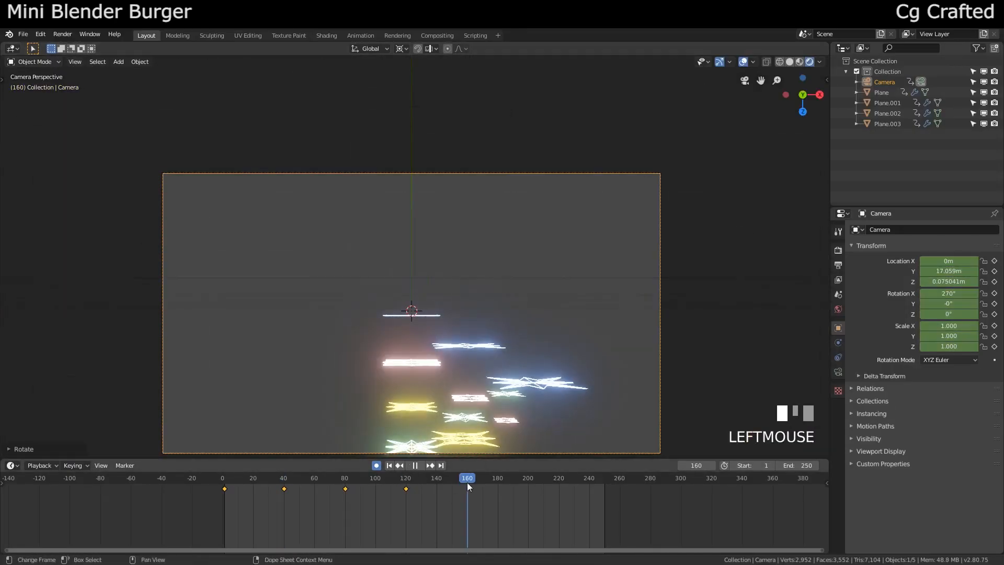
key(r)
key(x)
key(9)
key(0)
key(Return)
Play the animation from the first frame in camera view to review the motion
click(389, 466)
click(420, 466)
shift+middle_drag(419, 397, 419, 388)
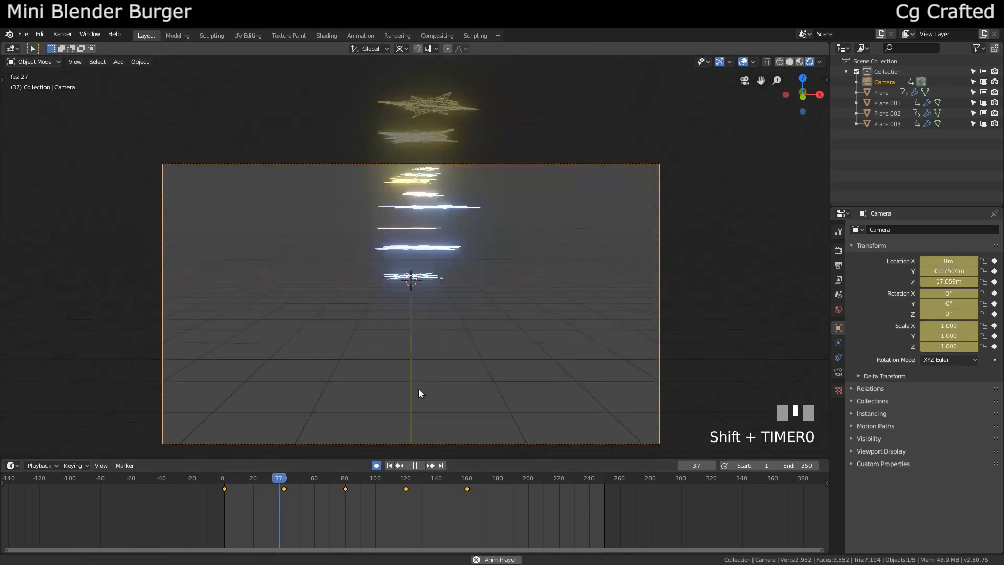
Examine the star stack from the orbiting camera's view during playback and stop the animation
scroll(418, 388, up, 2)
scroll(397, 372, down, 1)
shift+middle_drag(386, 446, 367, 342)
scroll(398, 373, up, 2)
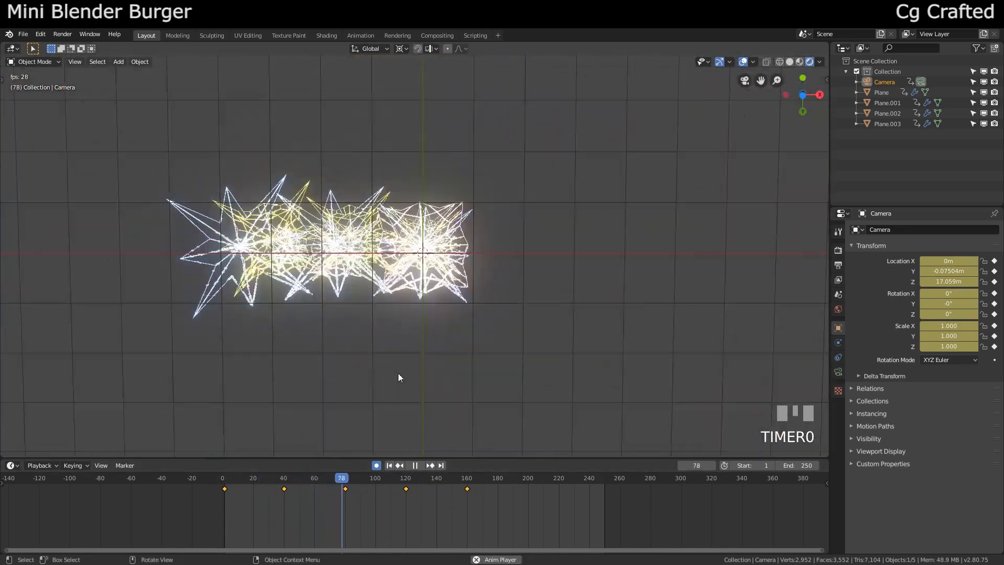
key(Escape)
Select all objects in the scene and line up their starting keyframes at frame 1
scroll(387, 366, down, 4)
key(a)
scroll(366, 345, down, 3)
middle_drag(230, 511, 284, 511)
scroll(284, 511, up, 12)
scroll(282, 515, up, 1)
scroll(608, 502, down, 5)
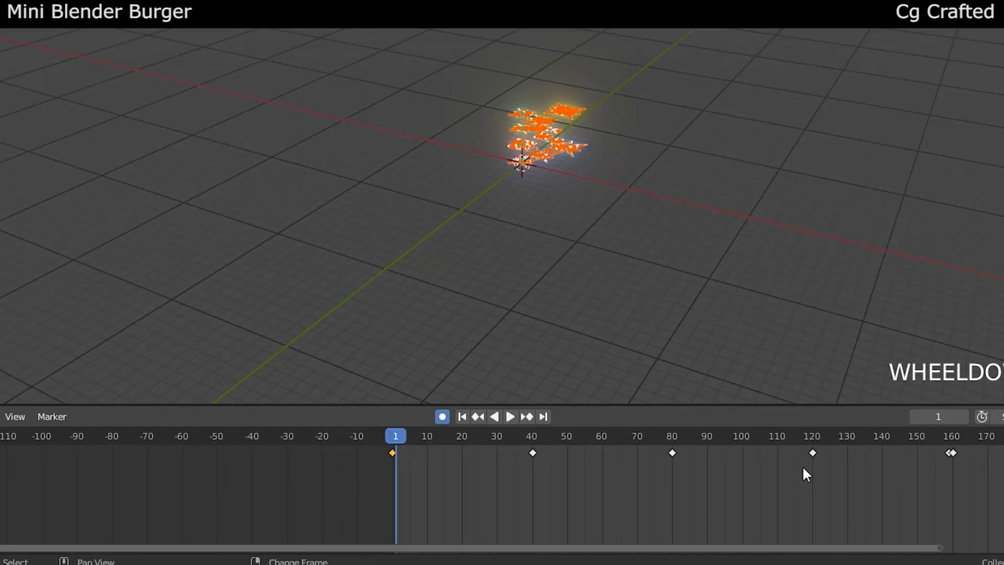
scroll(346, 518, up, 6)
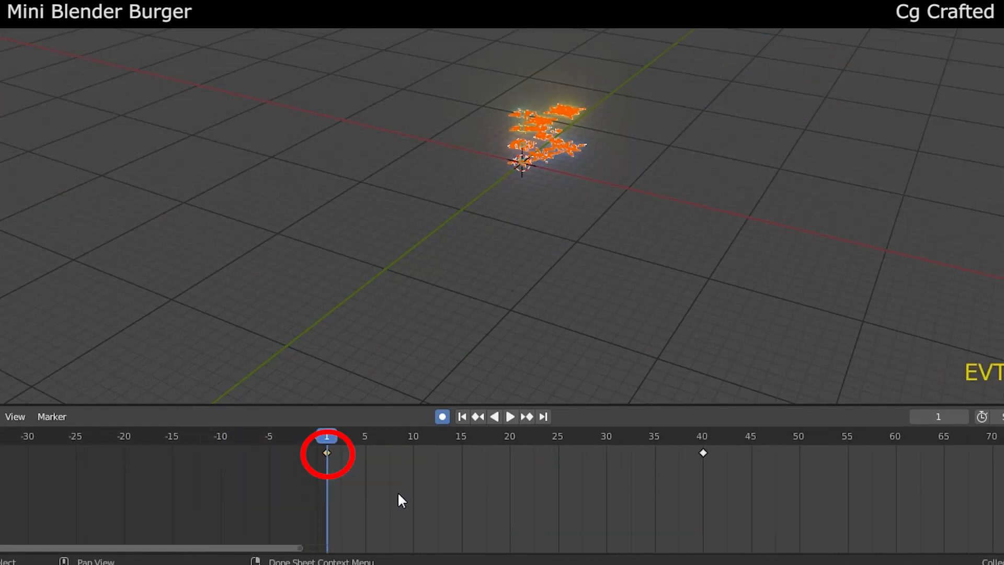
Line up the final keyframes at frame 160 and set the animation's end frame to 160
scroll(632, 488, down, 3)
shift+middle_drag(632, 488, 387, 489)
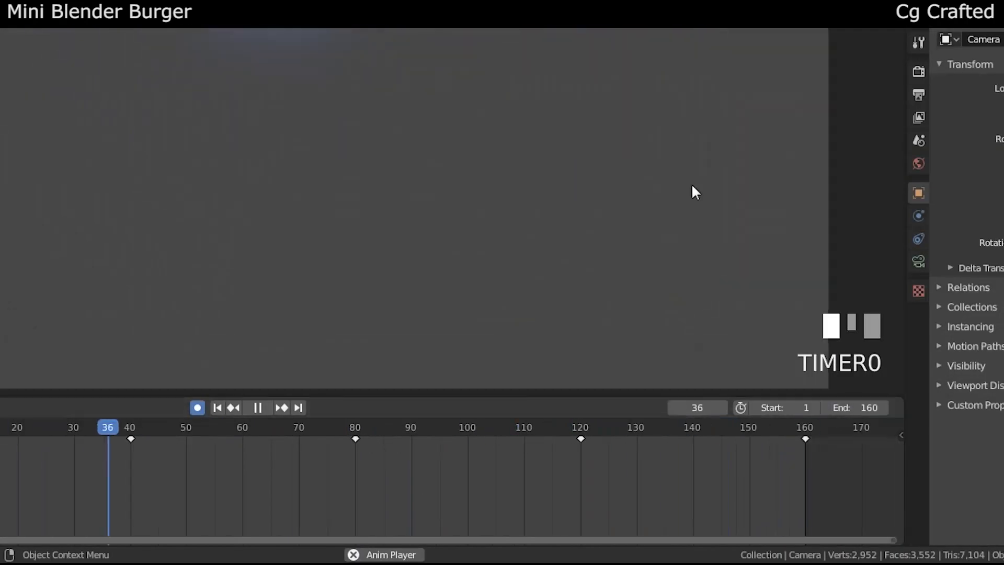
scroll(697, 184, down, 3)
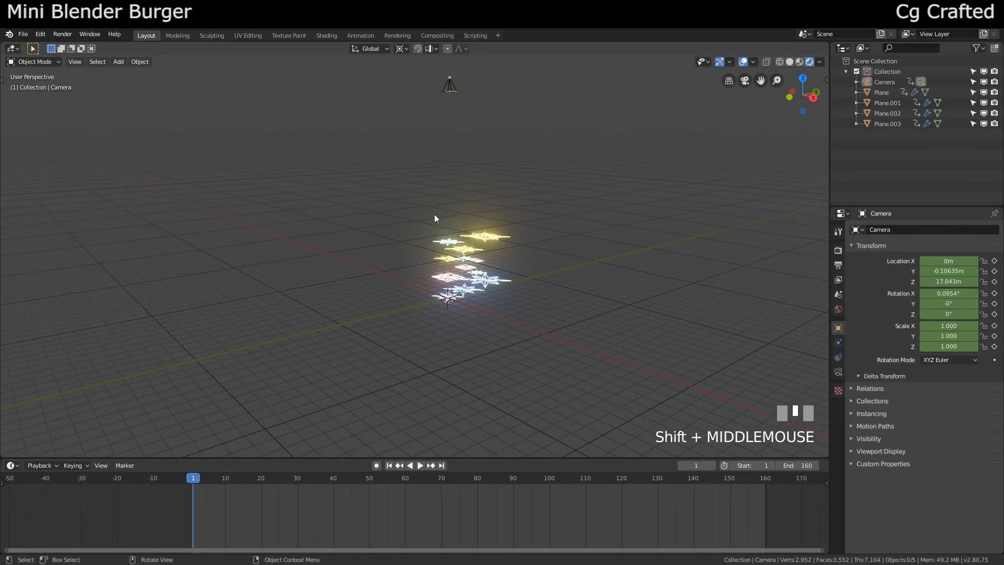
Set the interpolation mode of all objects' keyframes to Linear
key(a)
key(a)
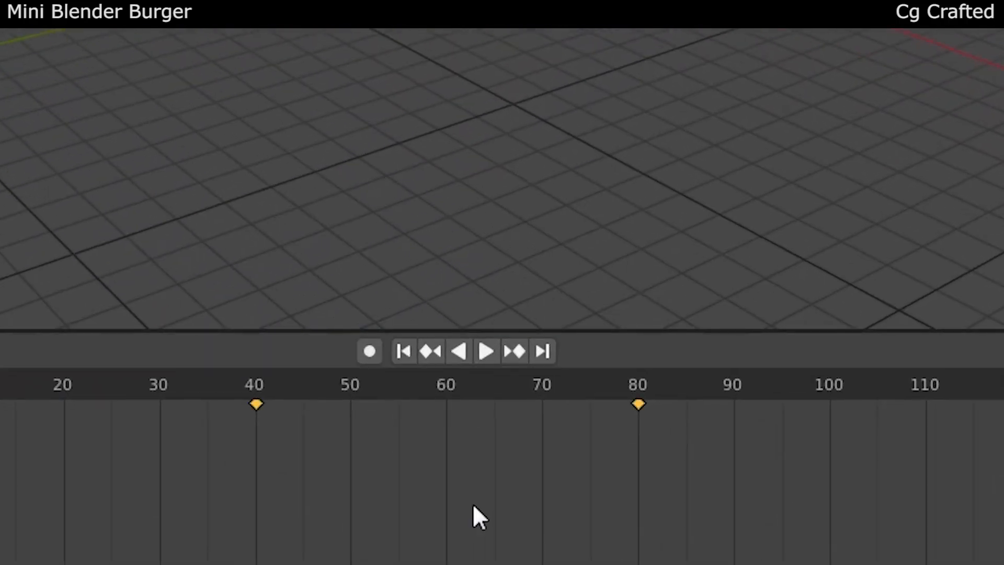
right_click(465, 466)
mouse_move(455, 416)
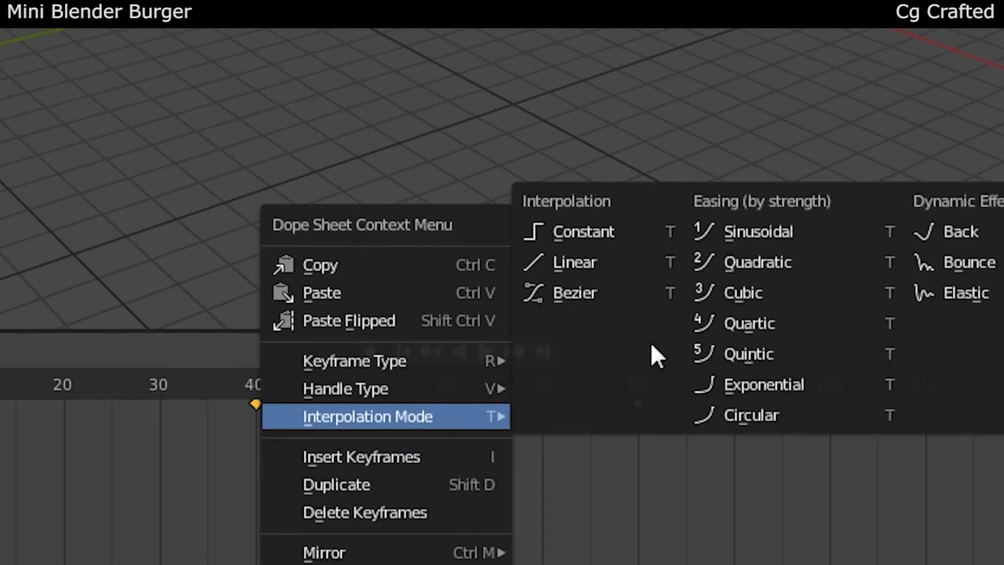
click(604, 251)
middle_drag(523, 11, 482, 27)
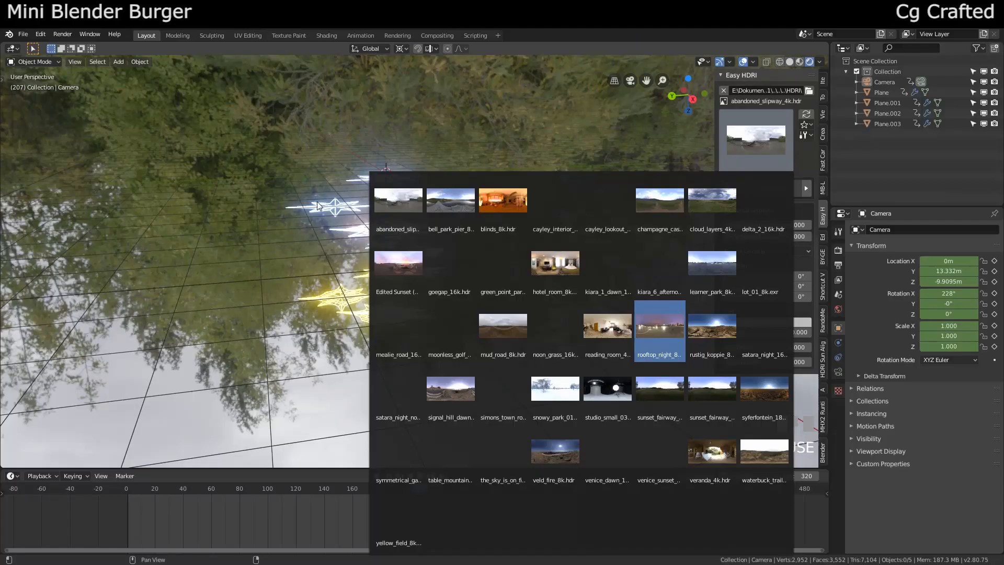
Load rooftop_night_8k.hdr as the environment and add a sphere mesh around the stars
scroll(319, 209, up, 3)
middle_drag(318, 209, 355, 193)
key(shift+a)
mouse_move(361, 191)
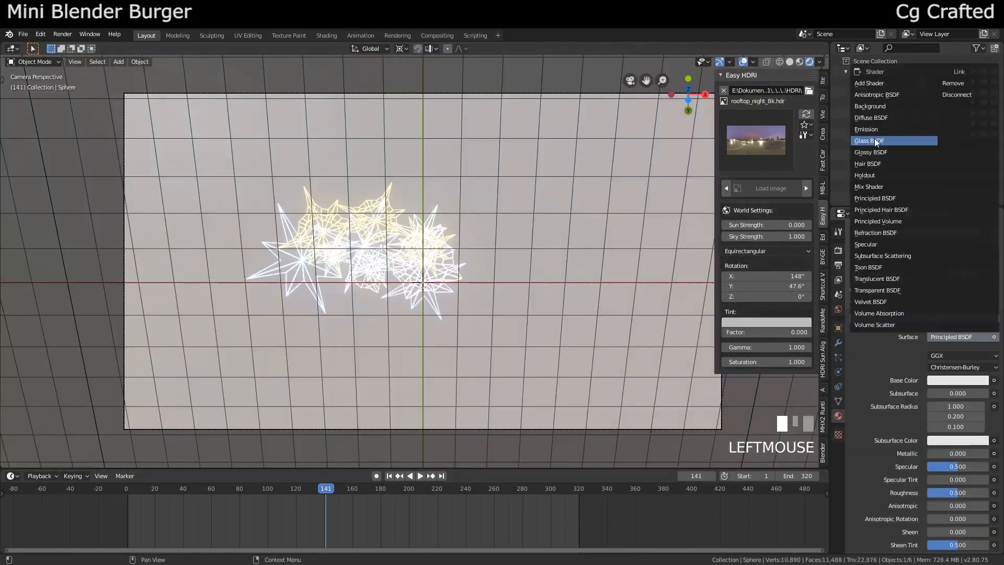
Give the sphere a Glass BSDF surface with roughness 0.783 and set the sky strength to 0.600, checking the look in playback
click(874, 138)
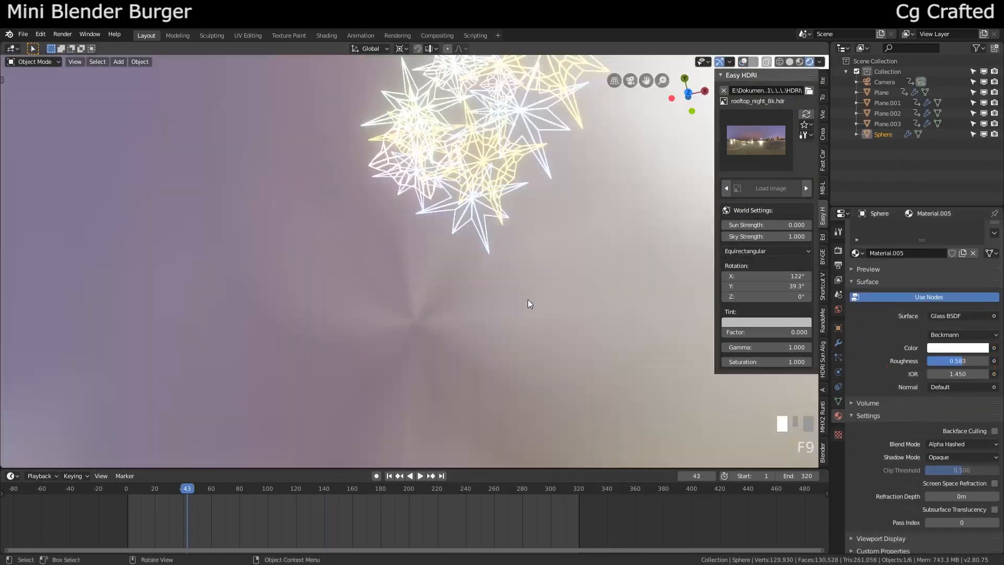
middle_drag(528, 299, 518, 292)
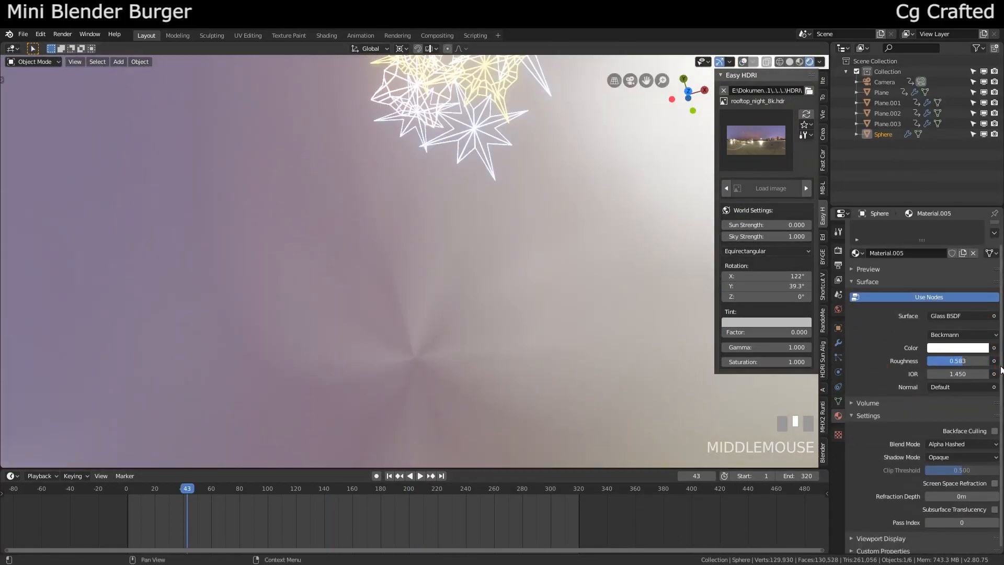
key(space)
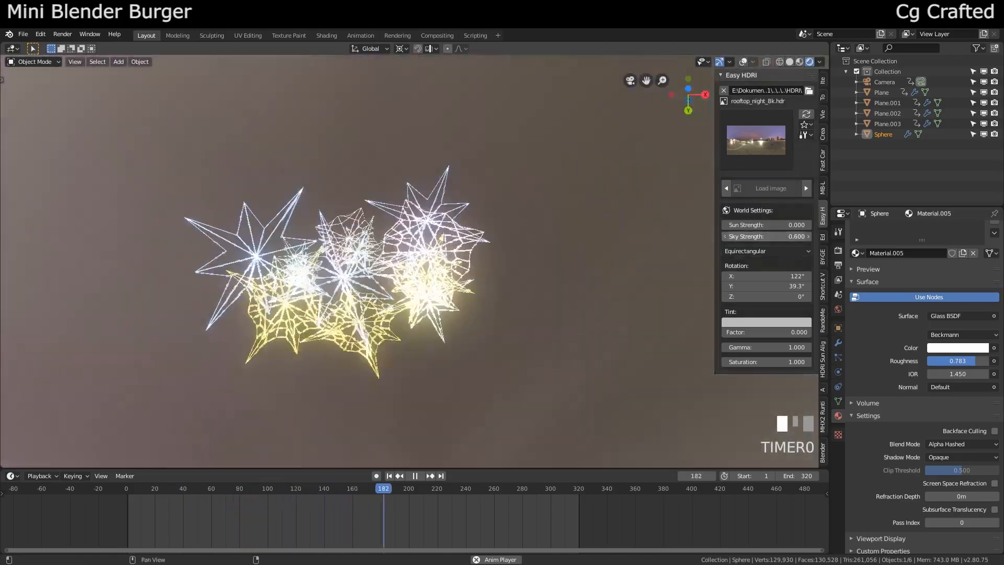